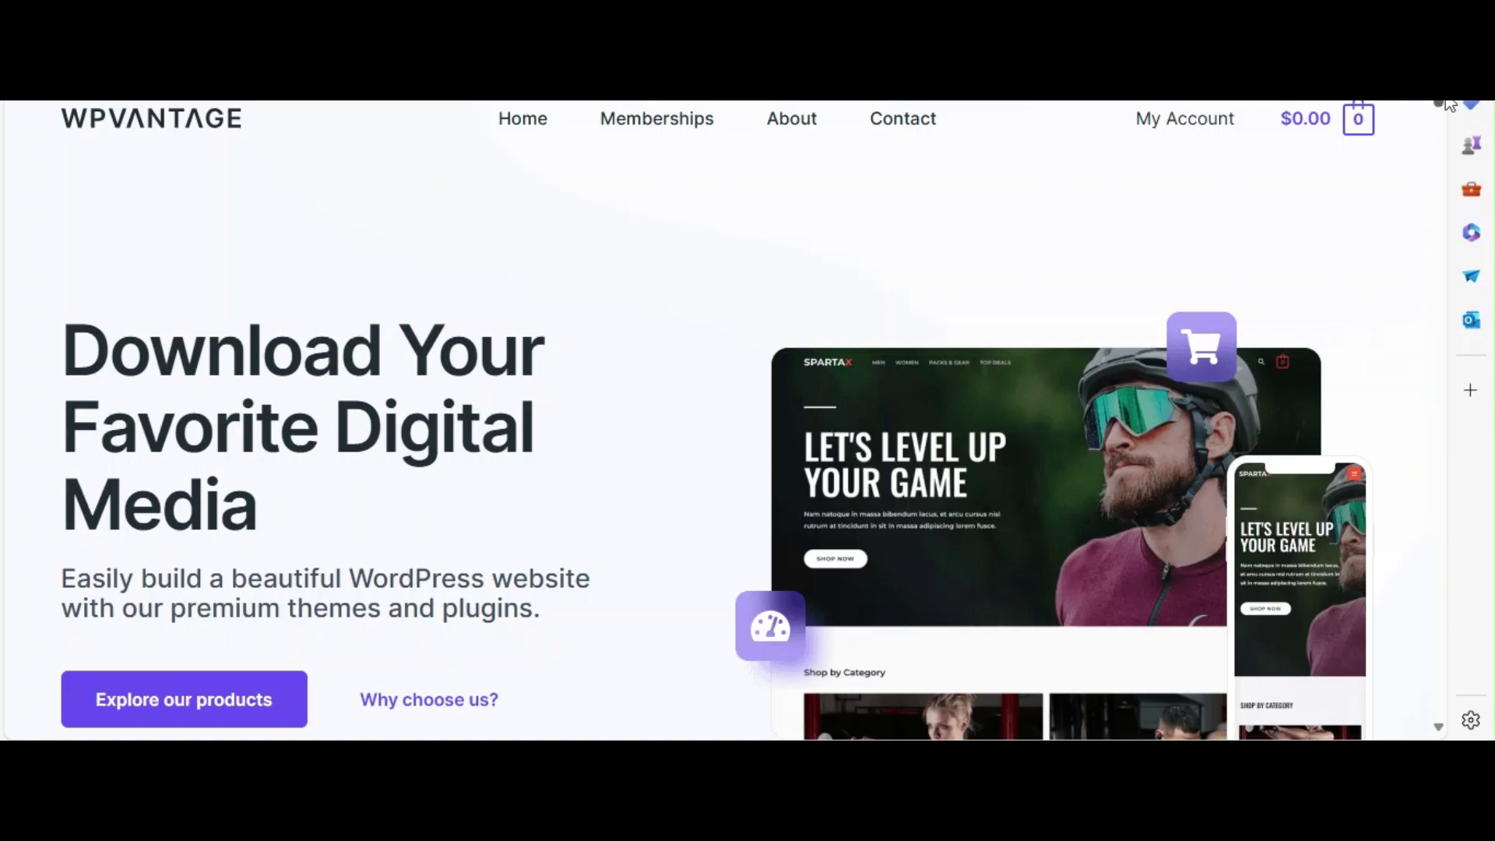
left_click_drag(1445, 109, 1456, 208)
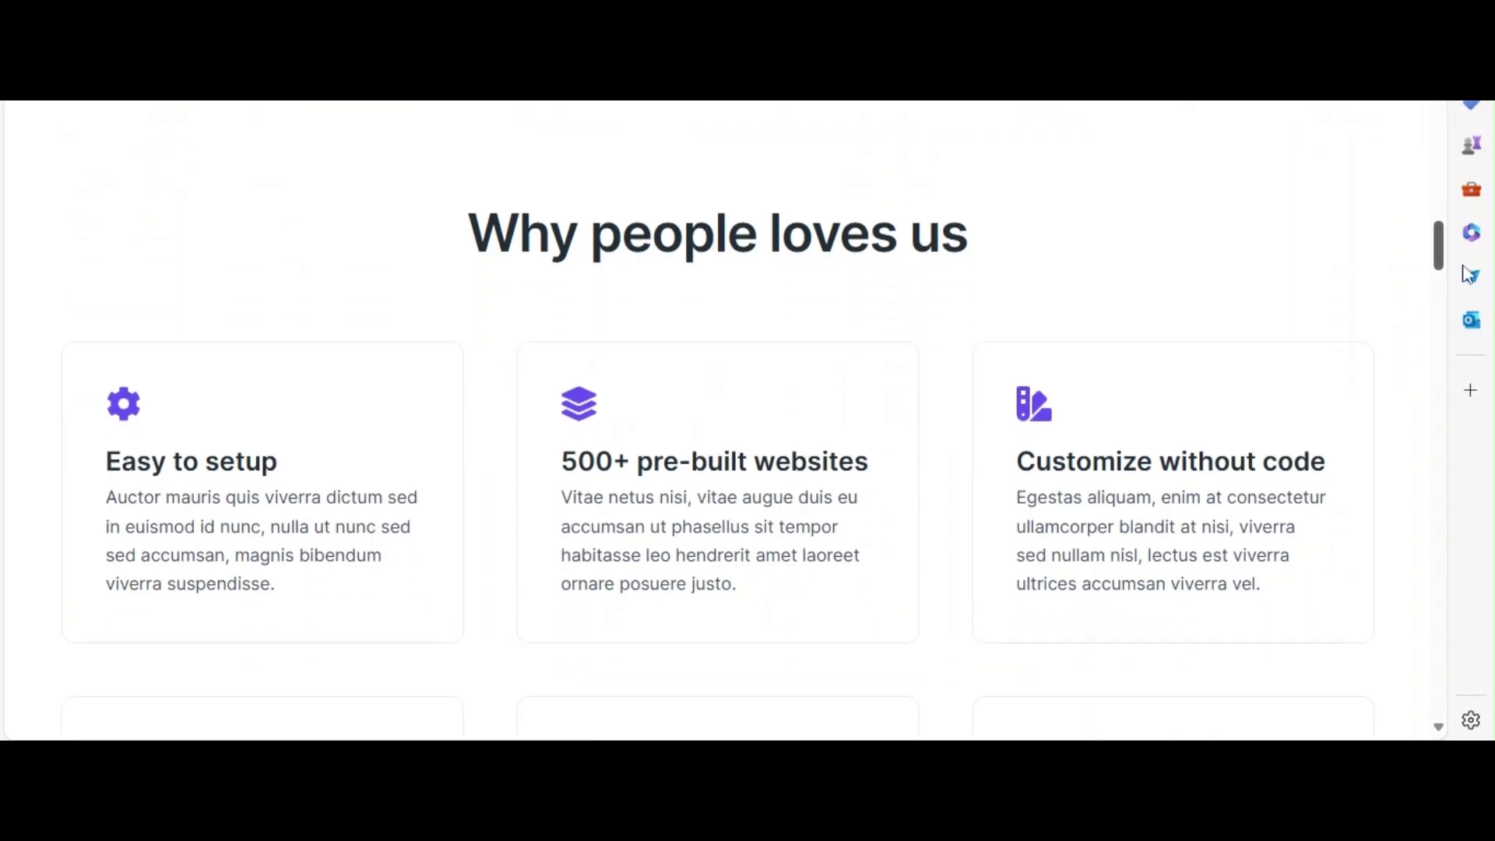
mouse_move(1456, 208)
left_mouse_down()
mouse_move(1456, 315)
mouse_move(1453, 107)
left_mouse_up()
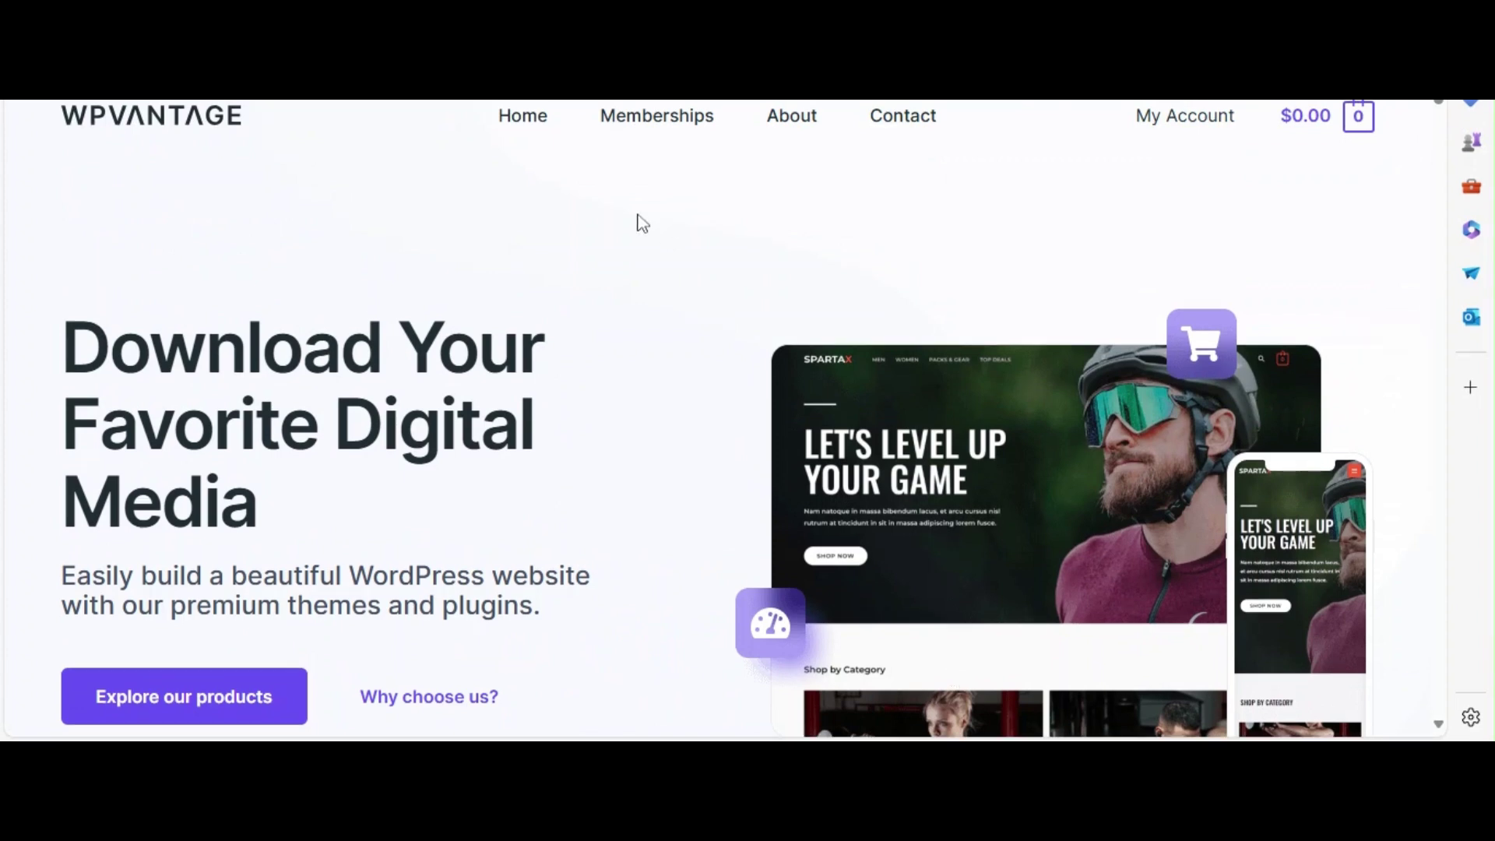
mouse_move(1441, 106)
left_mouse_down()
mouse_move(1446, 129)
mouse_move(1441, 105)
left_mouse_up()
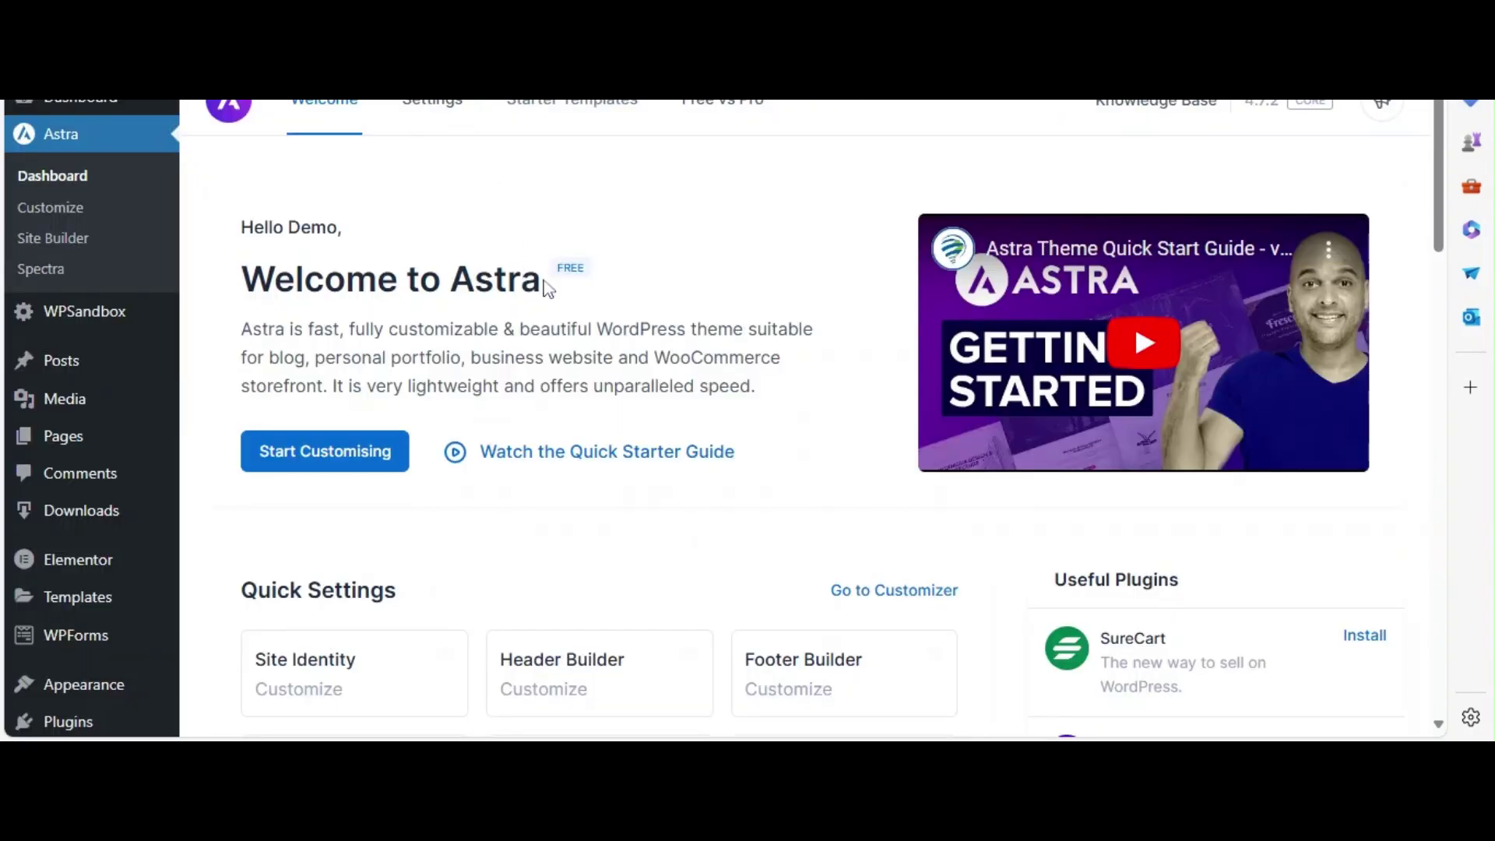
Highlight the Welcome to Astra, Elementor welcome and Dashboard headings during the admin tour
left_click_drag(547, 287, 243, 285)
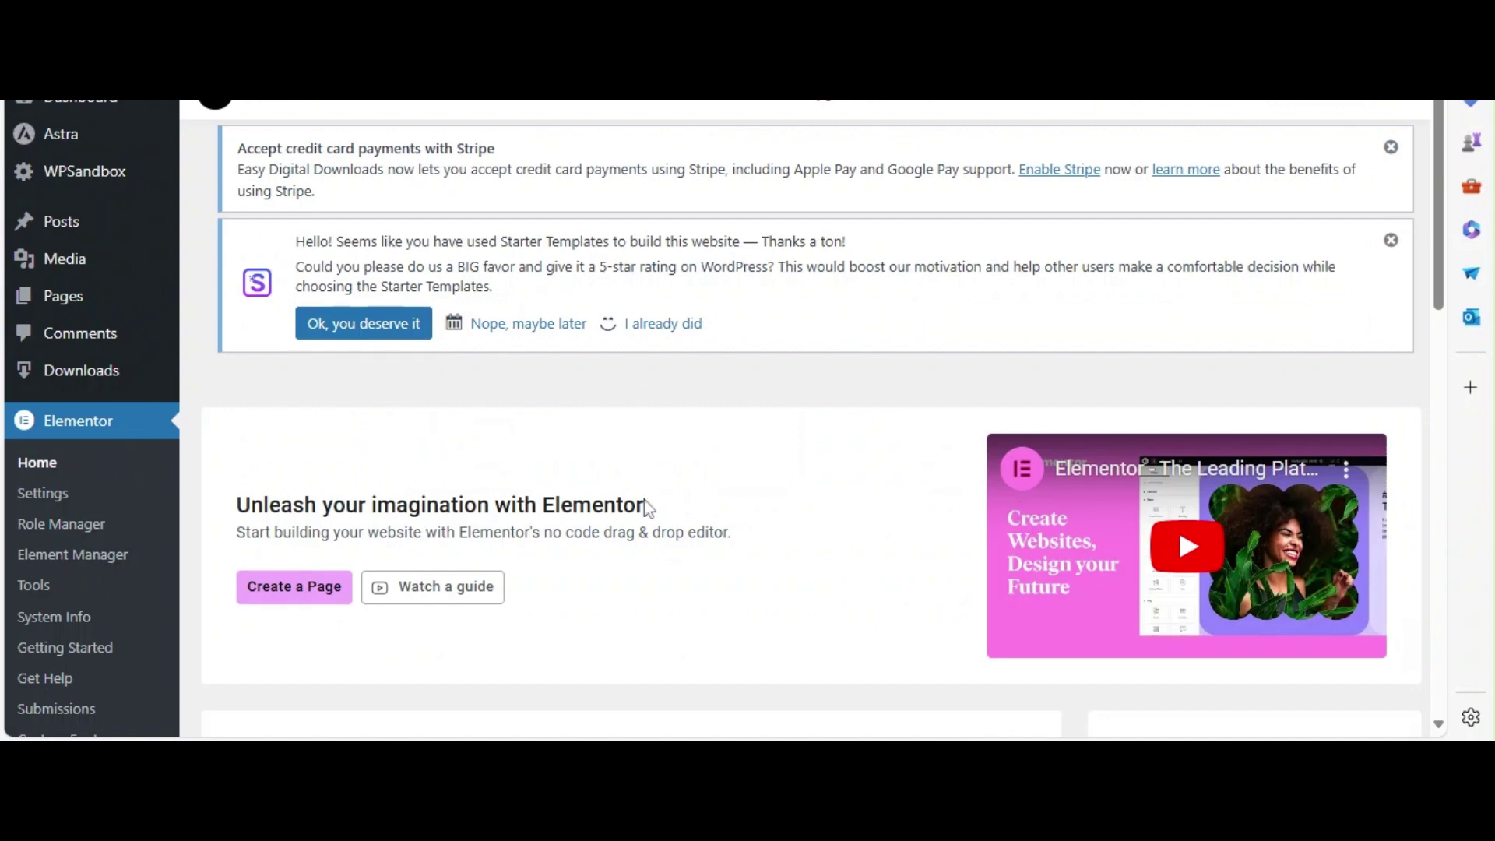
left_click_drag(645, 506, 236, 505)
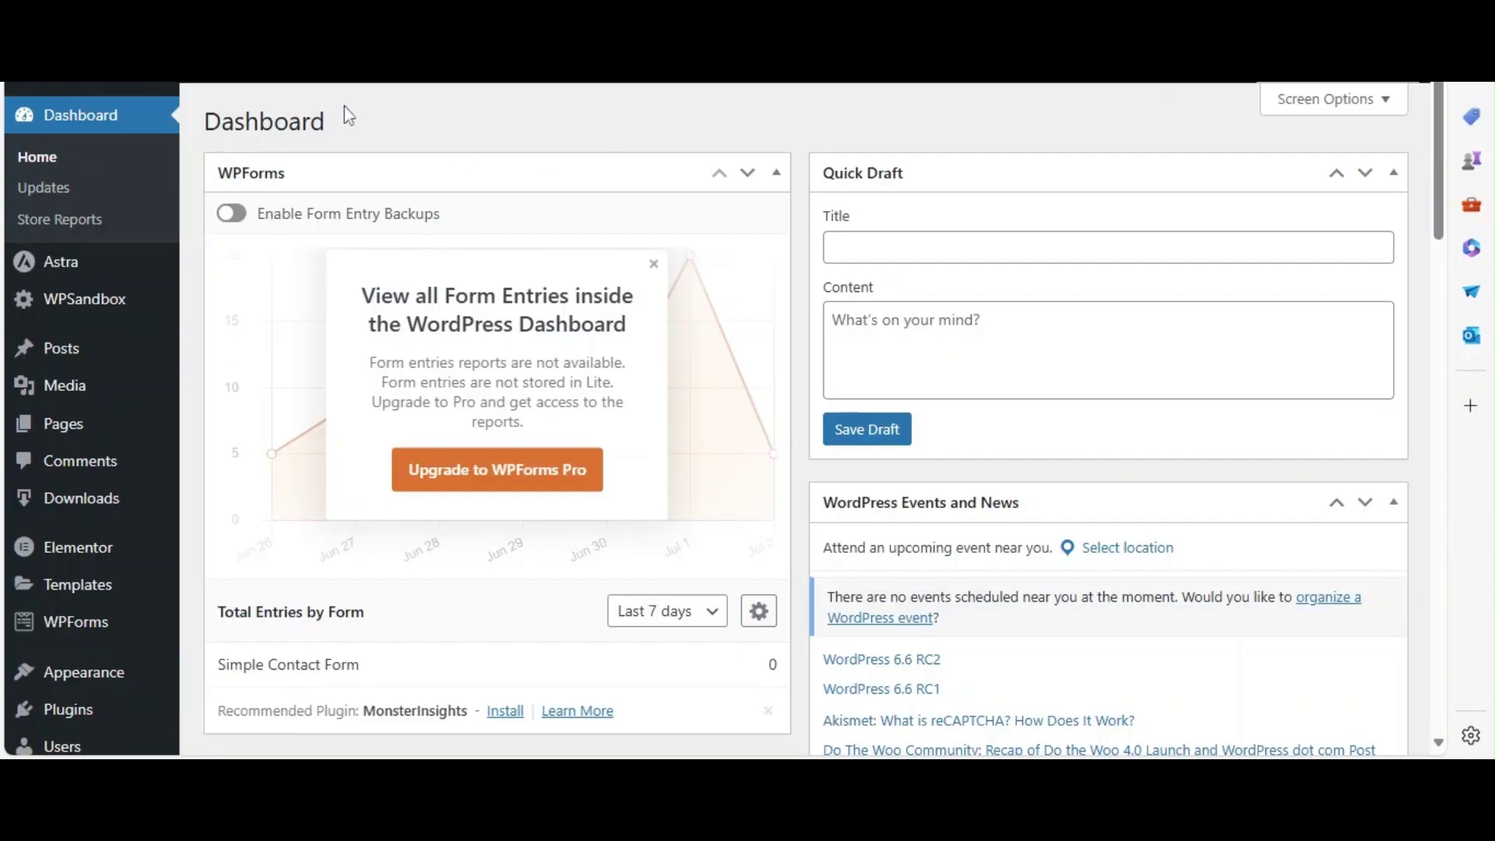
left_click_drag(347, 115, 199, 123)
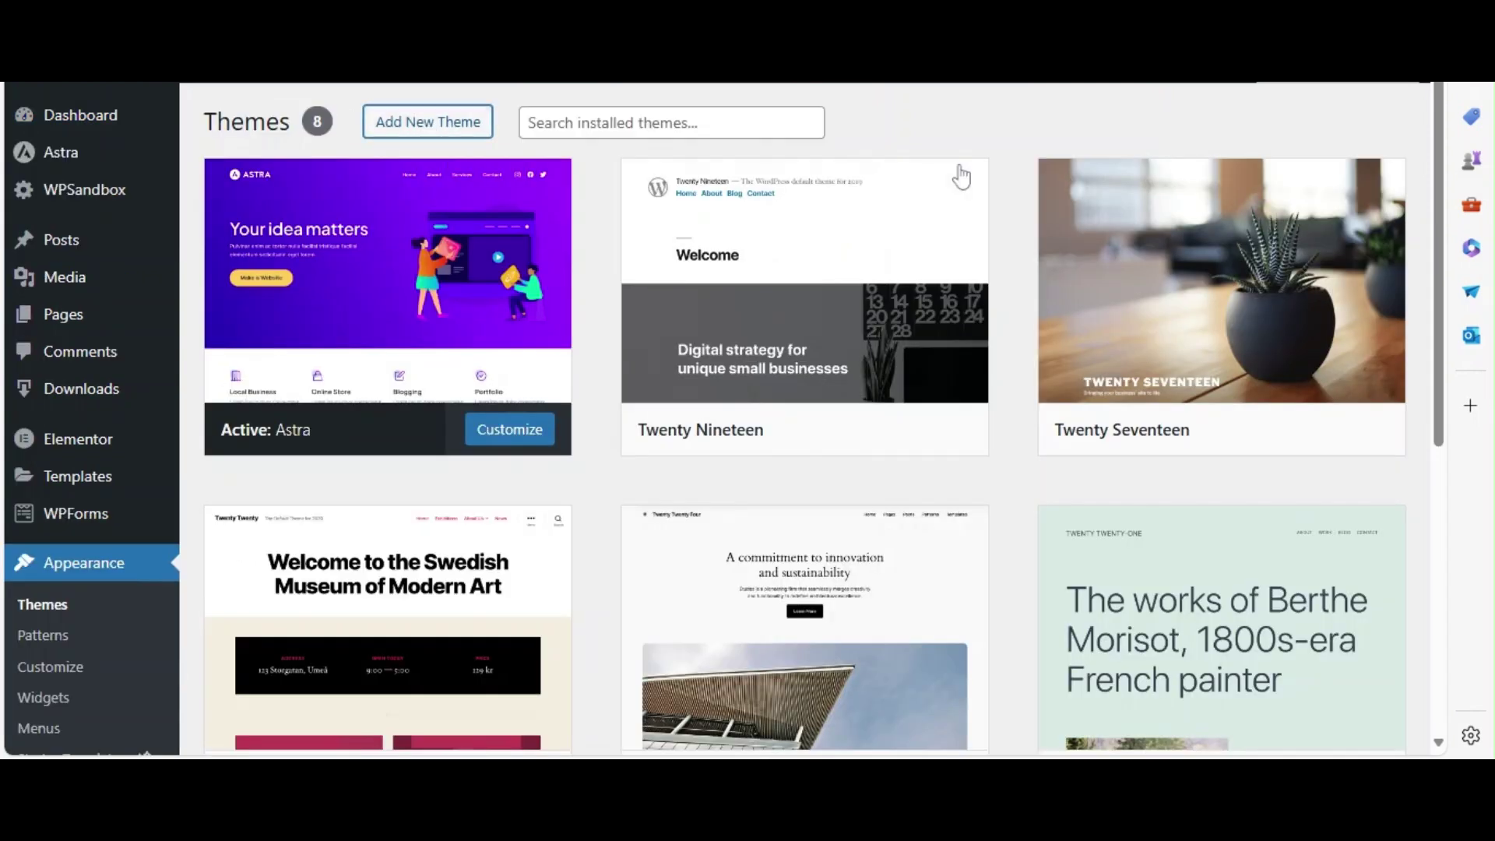
type("astra")
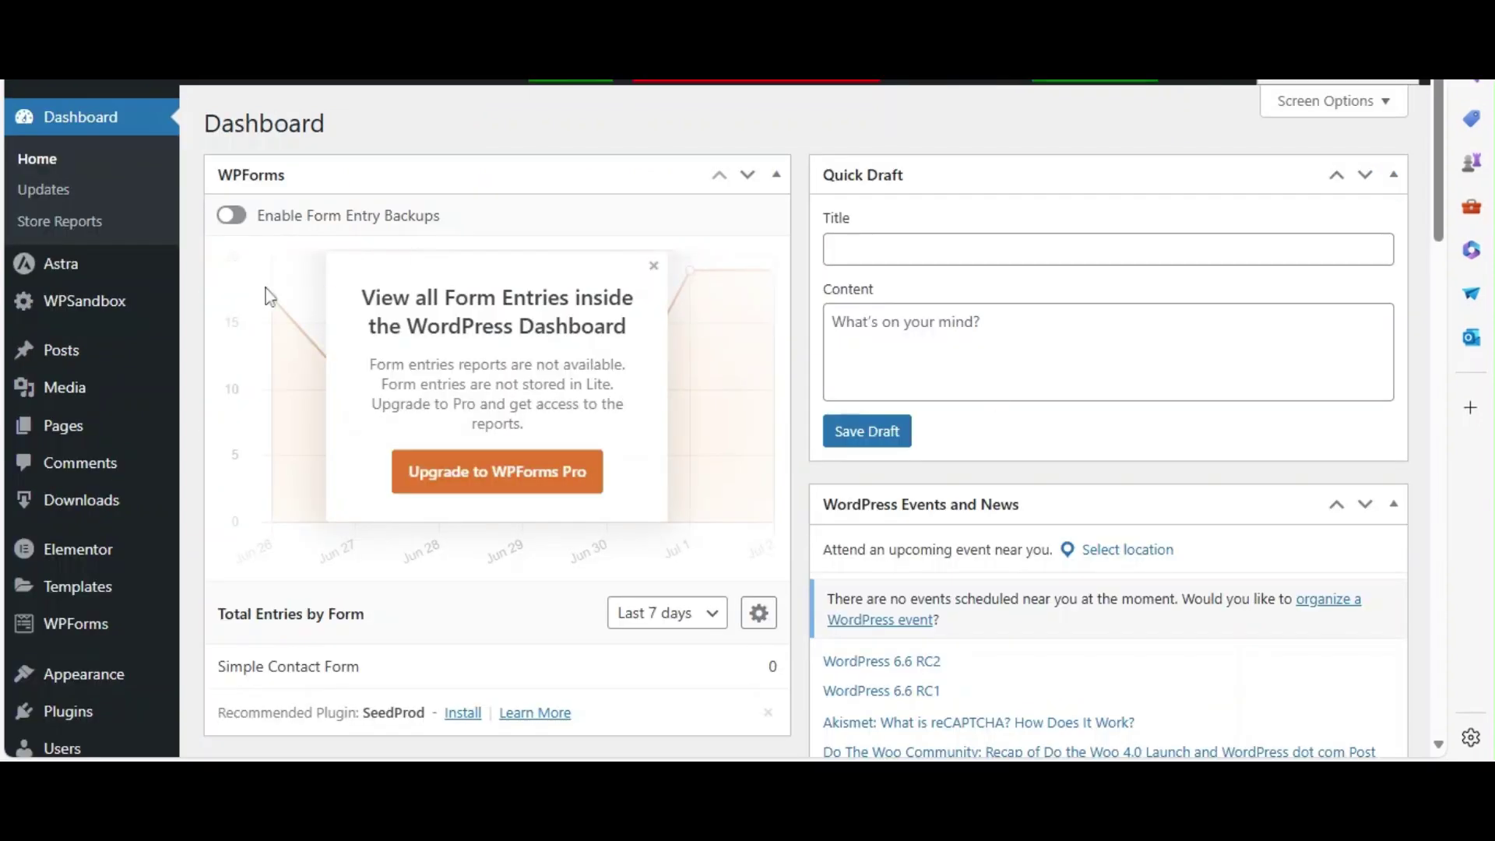
mouse_move(68, 710)
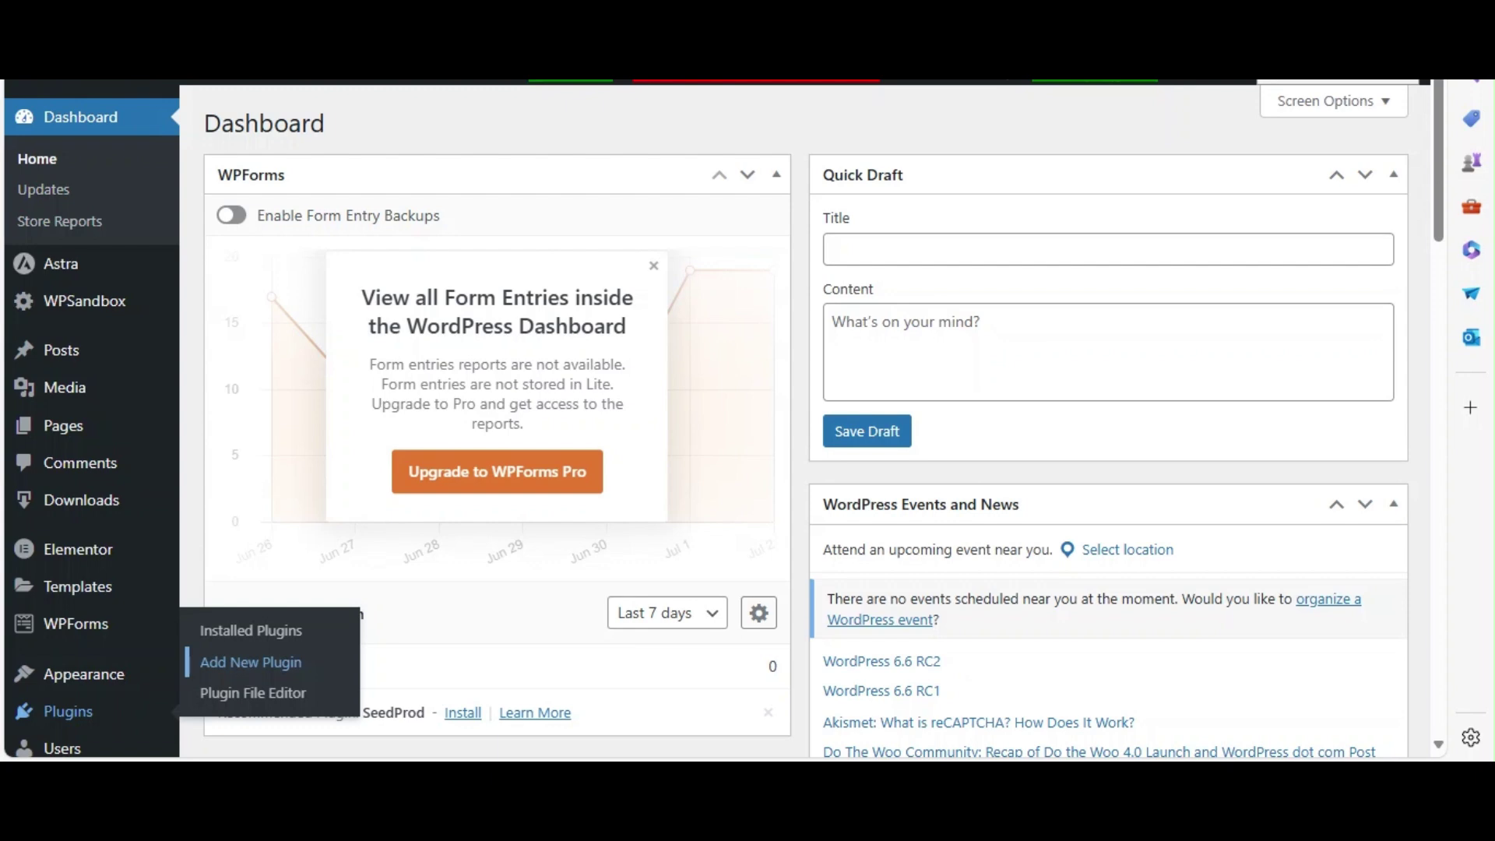
Search new plugins for 'wp members' and confirm the WP-Members Membership Plugin is listed
left_click(250, 661)
left_click(1168, 185)
type("elementor")
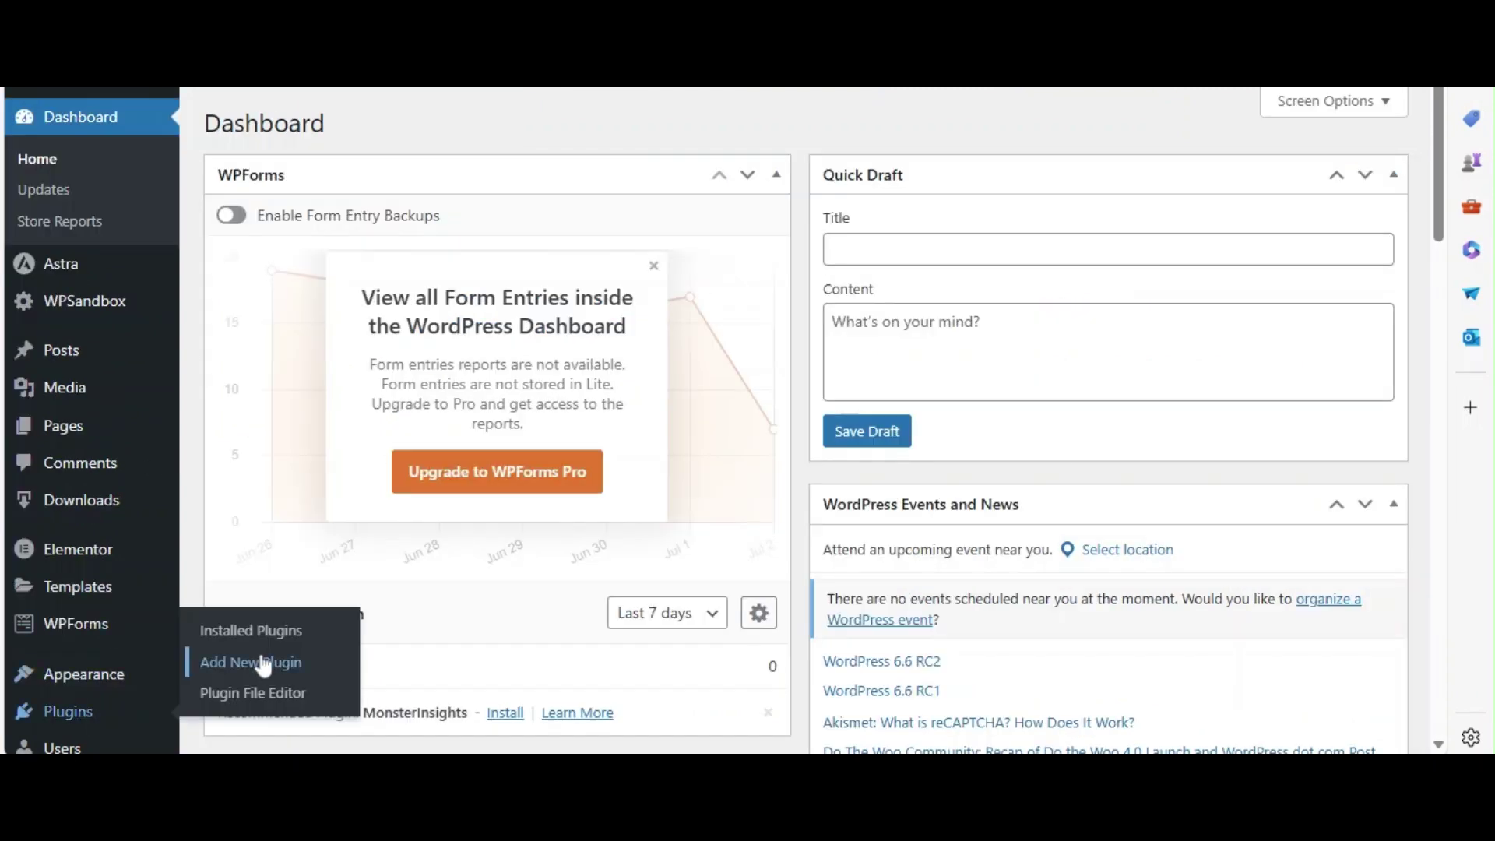
left_click(250, 662)
type("wp members")
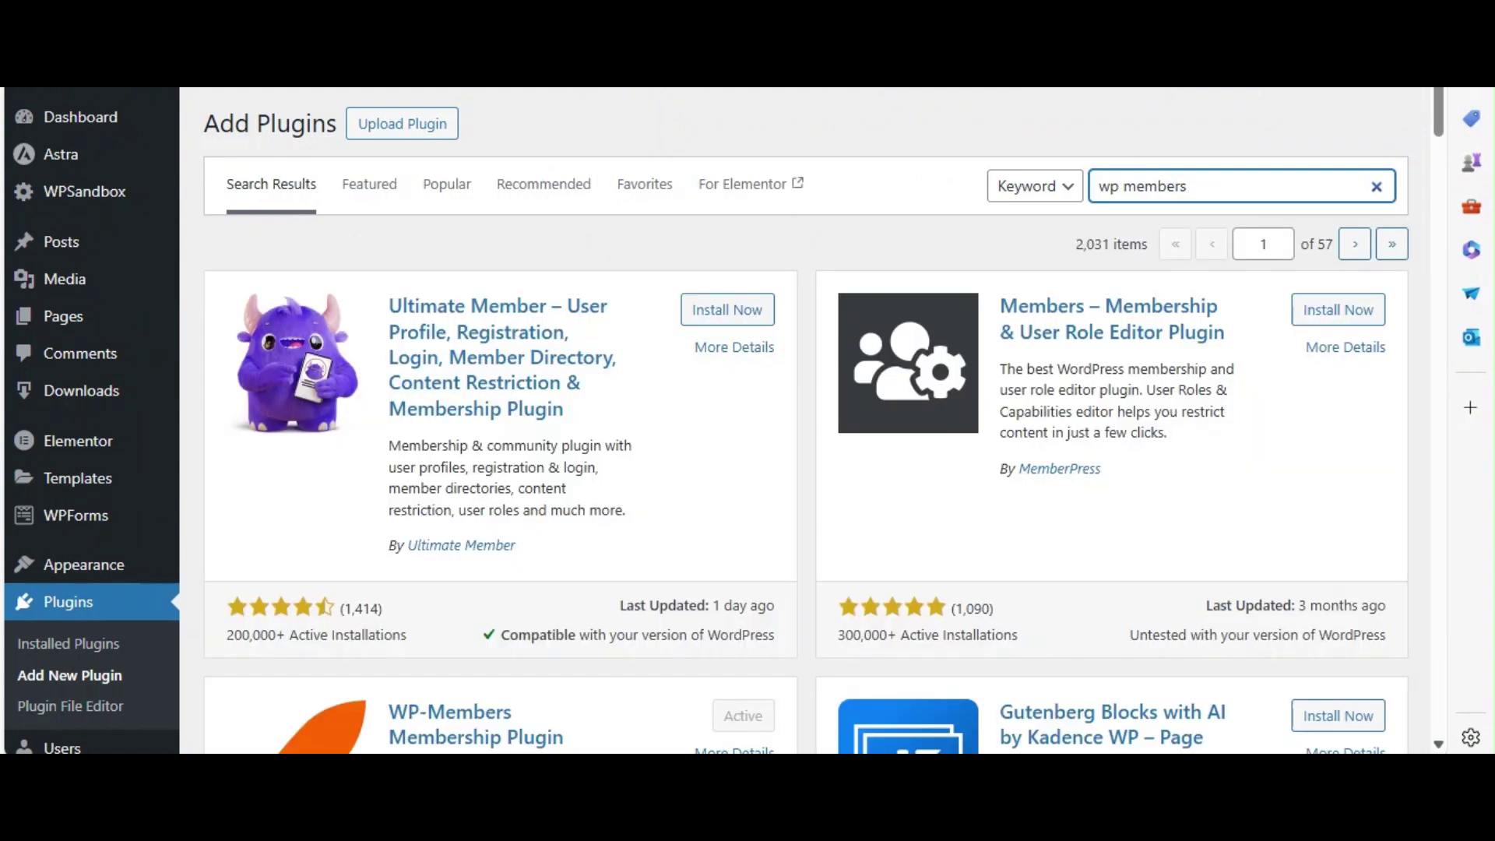
scroll(1438, 748, "down", 2)
left_click_drag(572, 586, 379, 551)
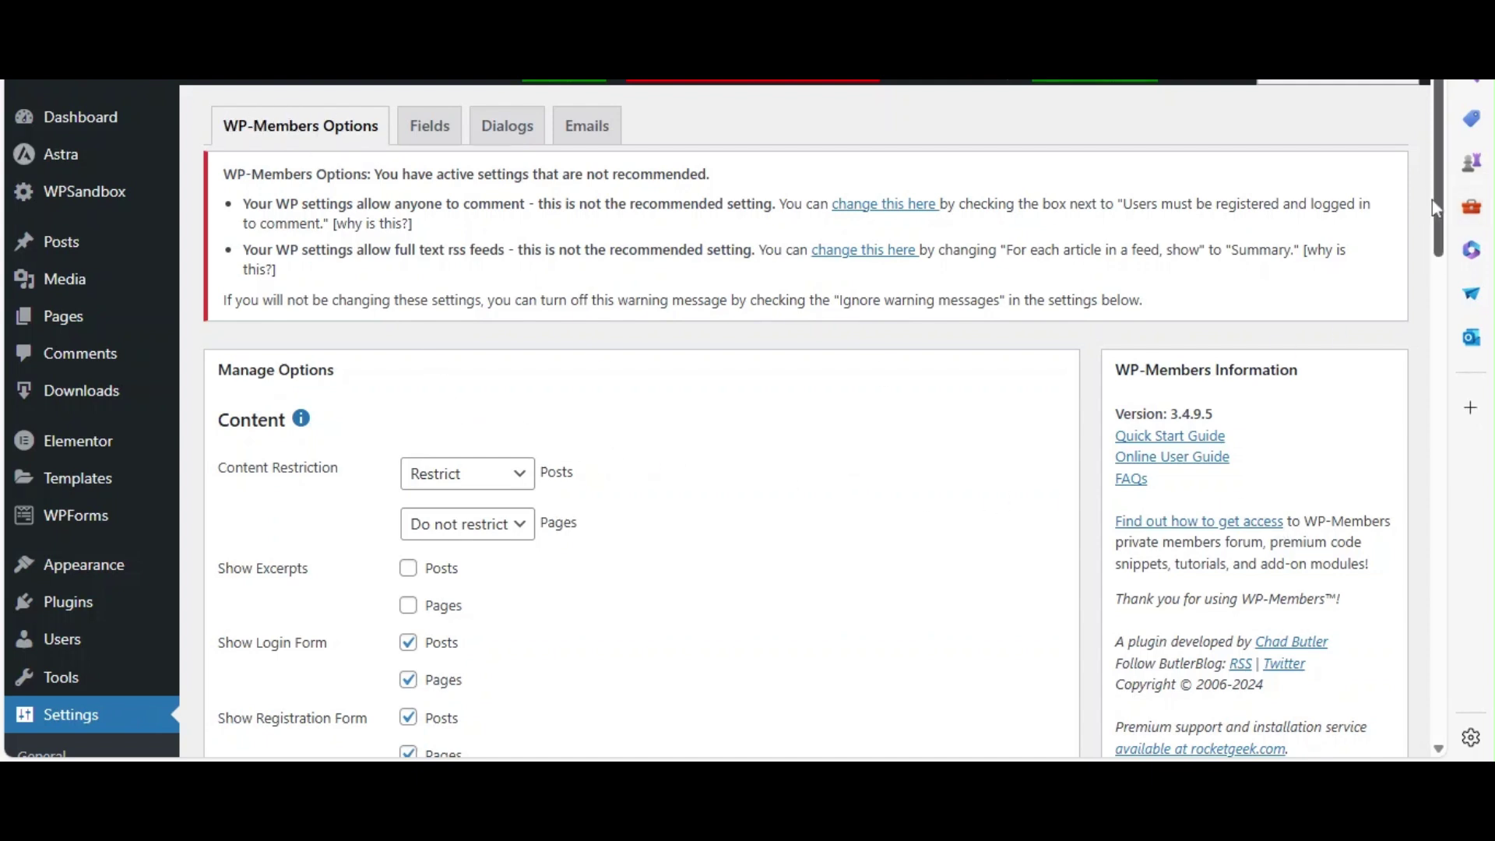
left_click_drag(1440, 199, 1404, 701)
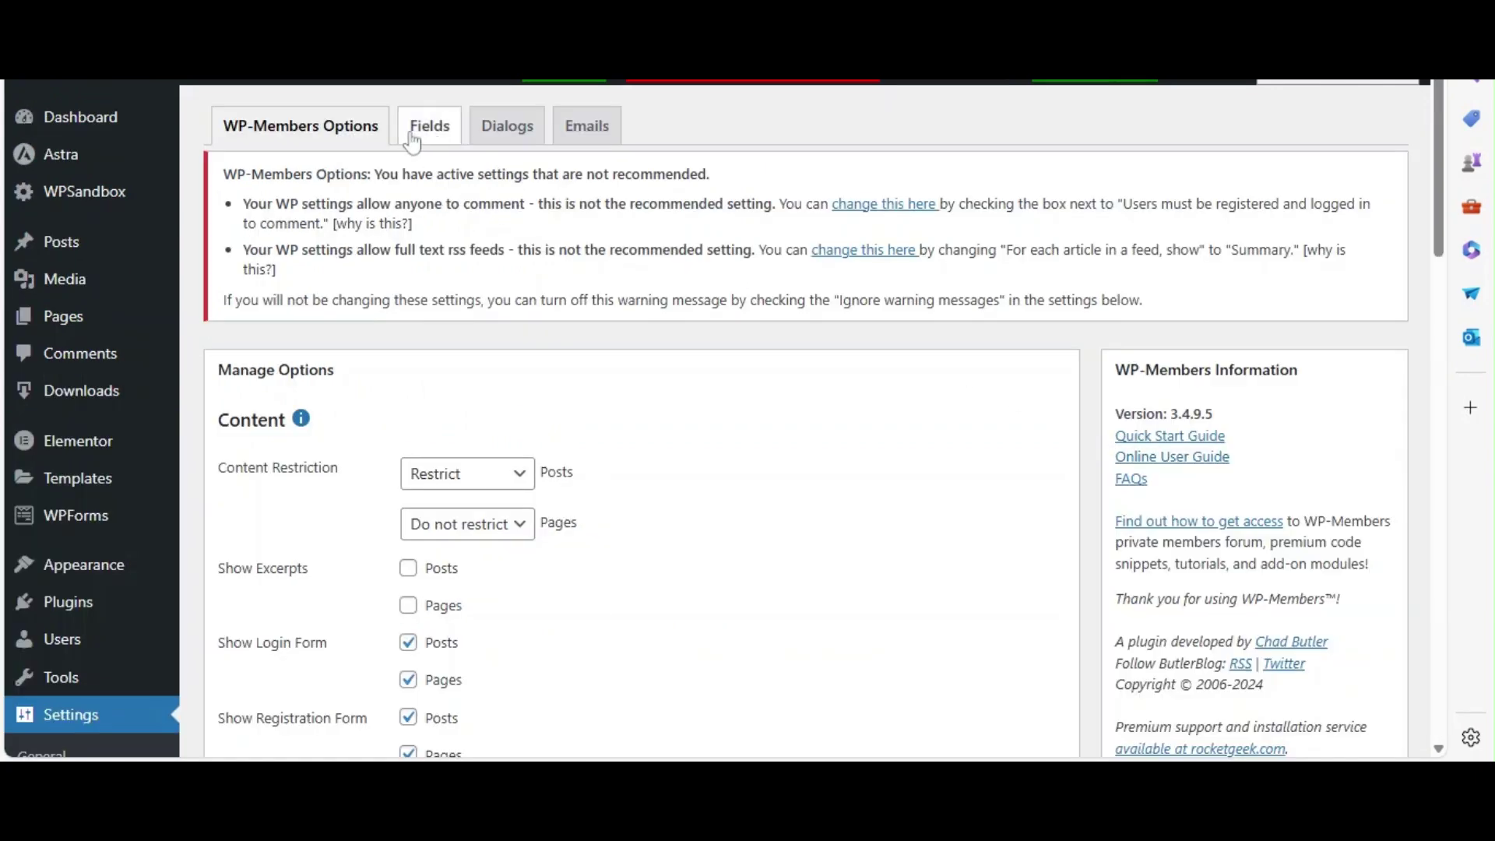
Review the WP-Members registration Fields tab, then open the Members Area page in Elementor
left_click(427, 137)
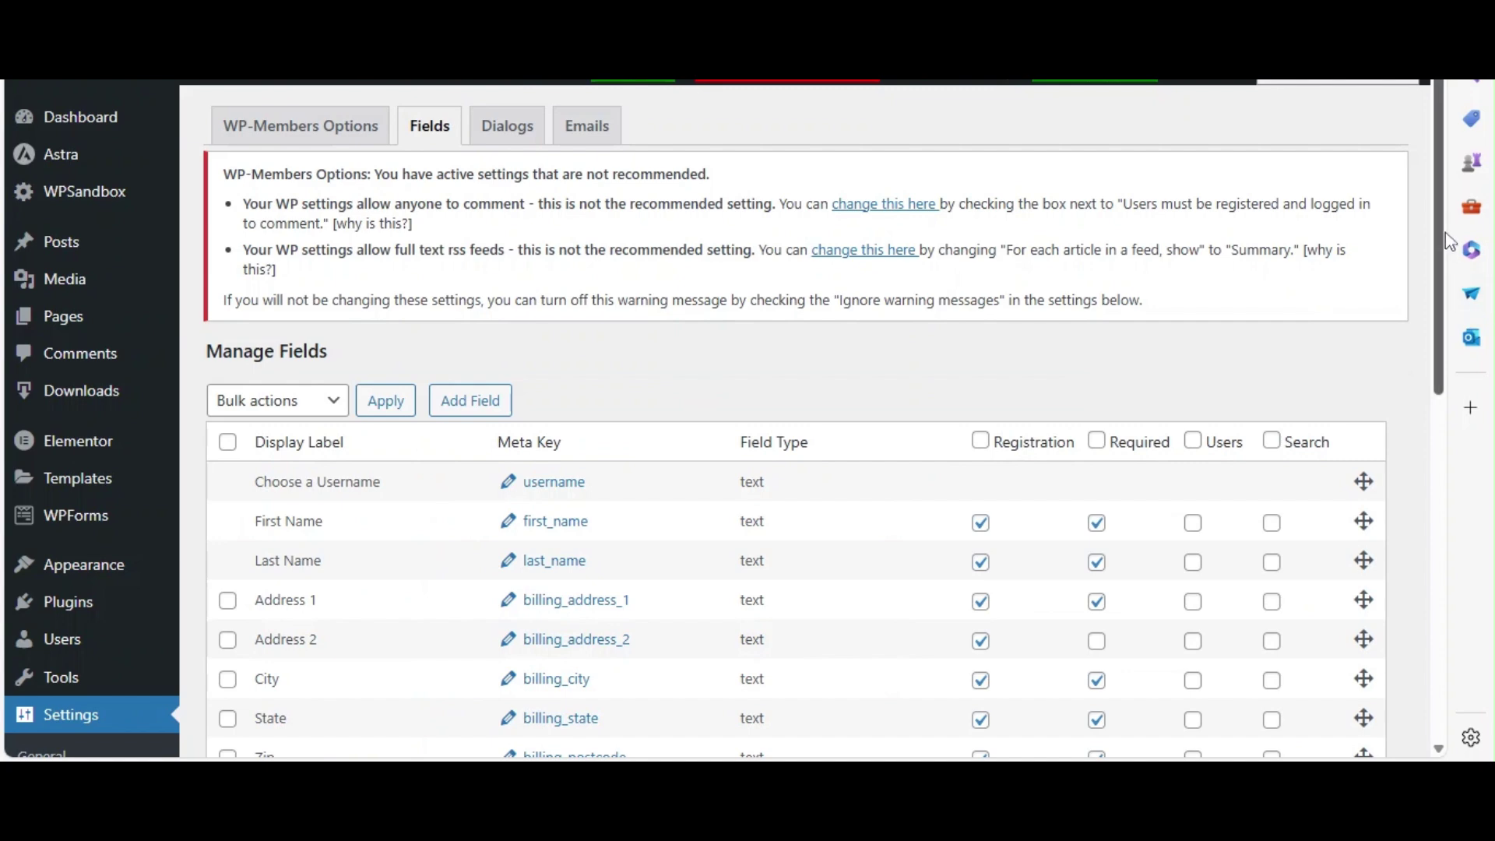
left_click_drag(1445, 234, 1430, 585)
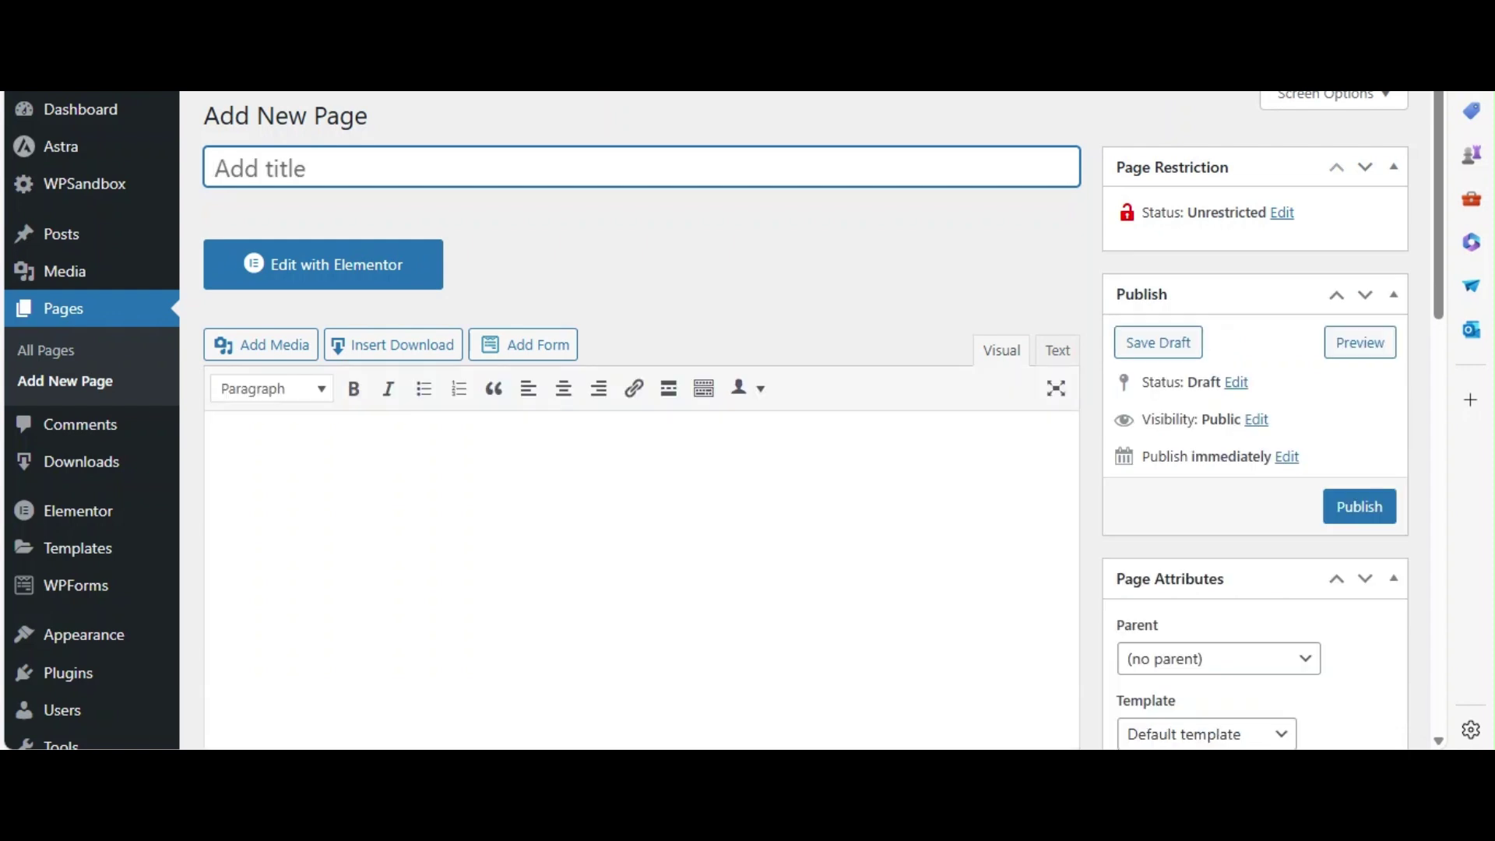
type("Members Area")
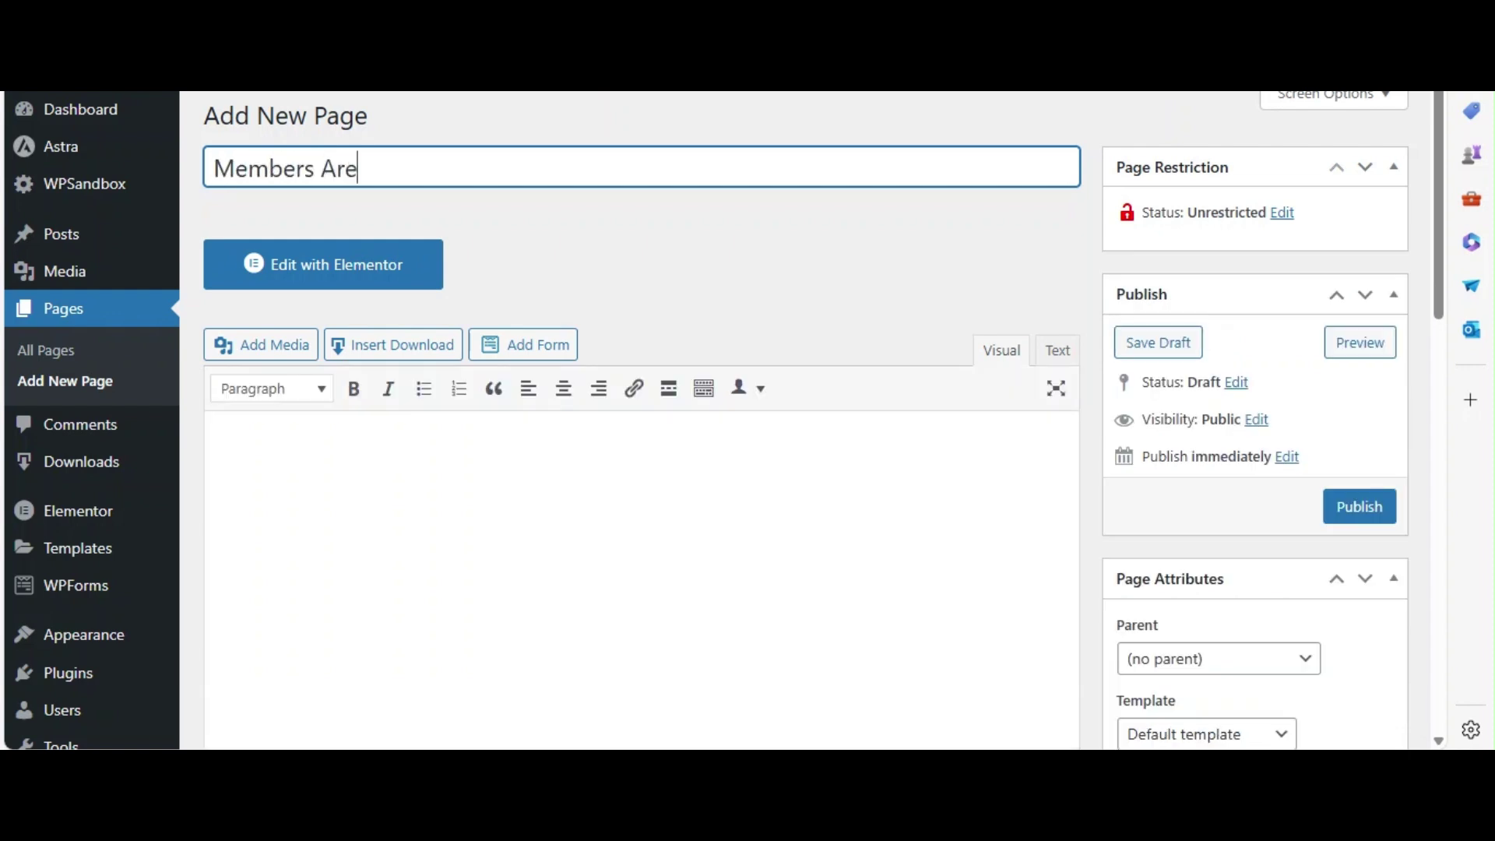
left_click(357, 281)
Add a two-column section with a centred Members Only heading in the right column
left_click(790, 347)
left_click(830, 485)
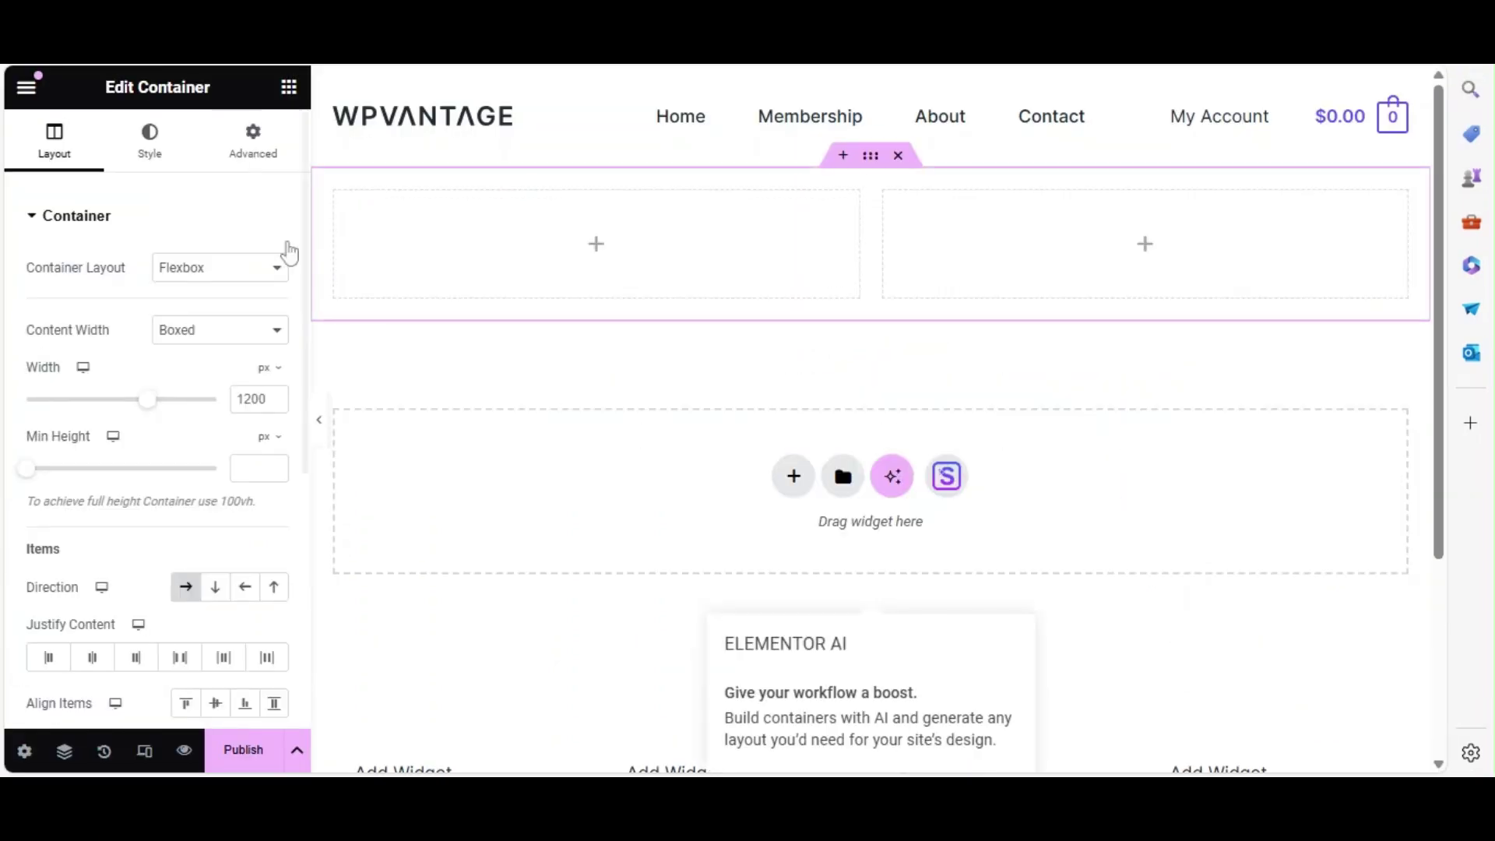
type("Members Only")
left_click(287, 88)
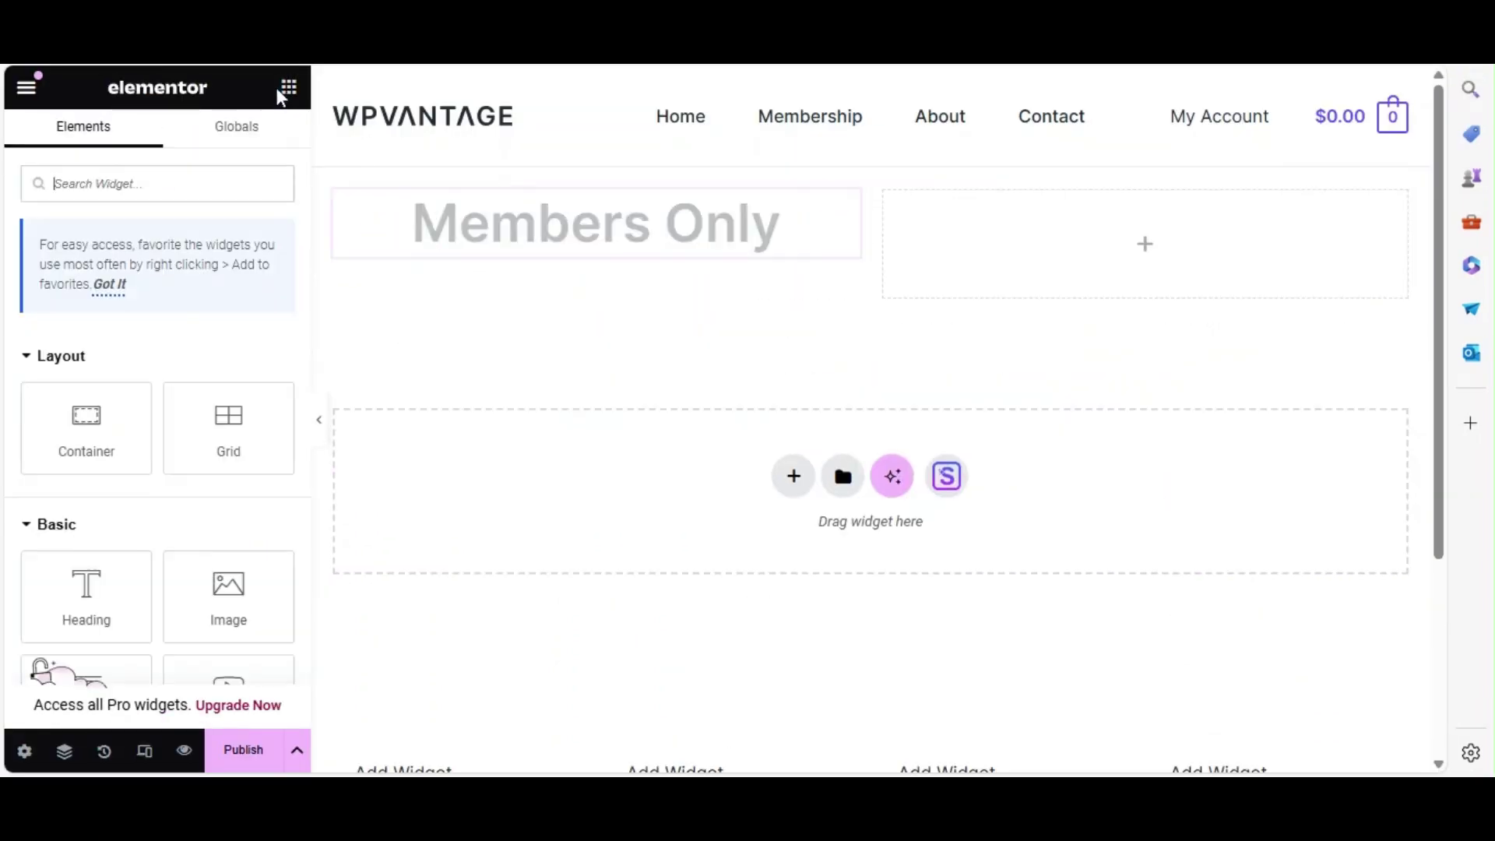
left_click_drag(85, 596, 1145, 243)
type("Members Only")
left_click(151, 137)
left_click(214, 268)
left_click(286, 88)
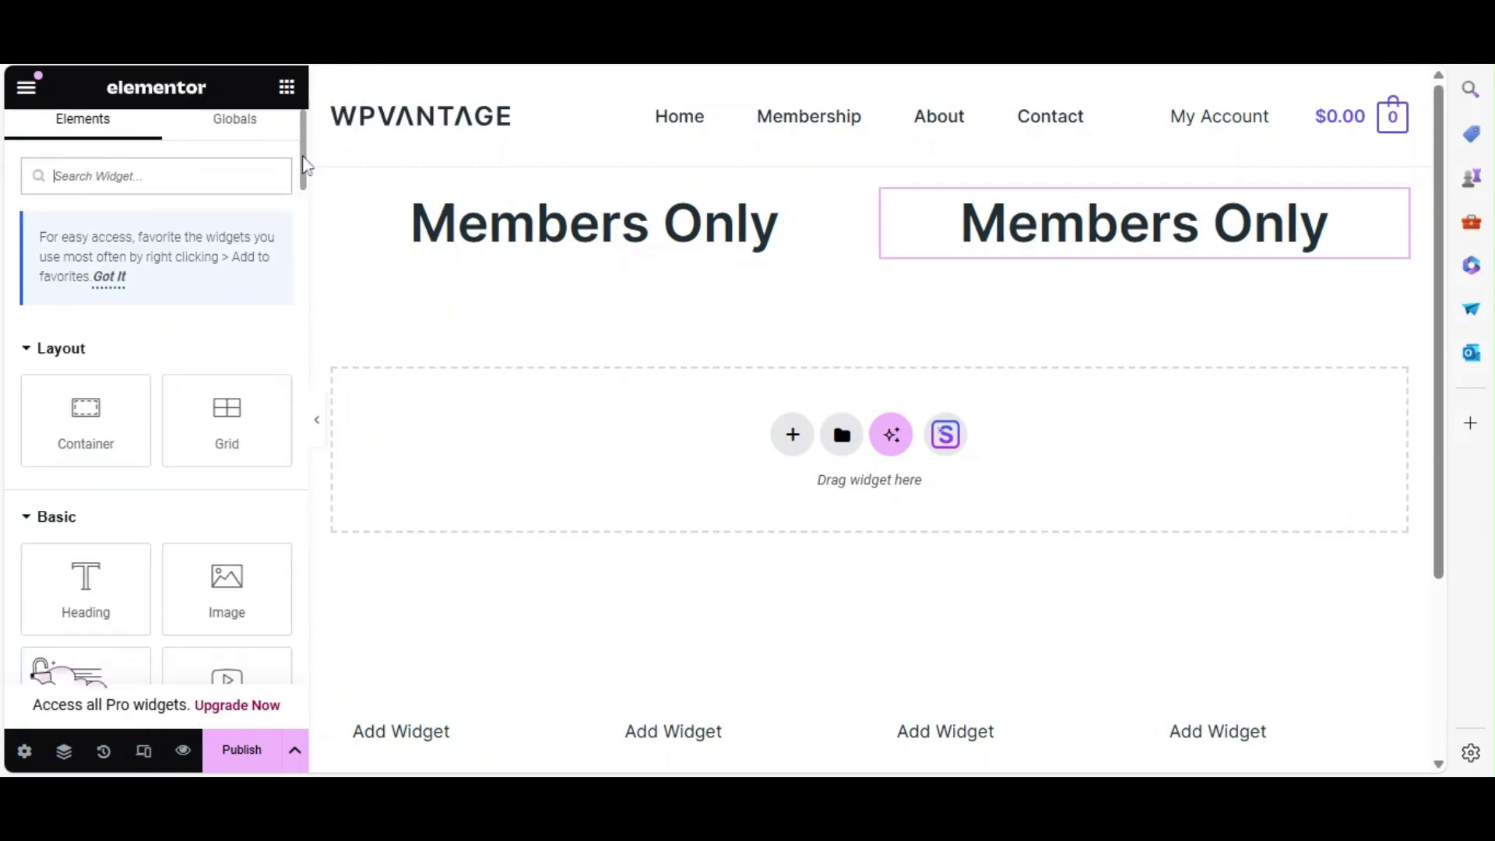
Add a text paragraph and a library image to both the left and right columns
left_click_drag(85, 234, 593, 316)
scroll(156, 468, "down", 3)
left_click_drag(83, 235, 1145, 315)
left_click_drag(227, 587, 477, 232)
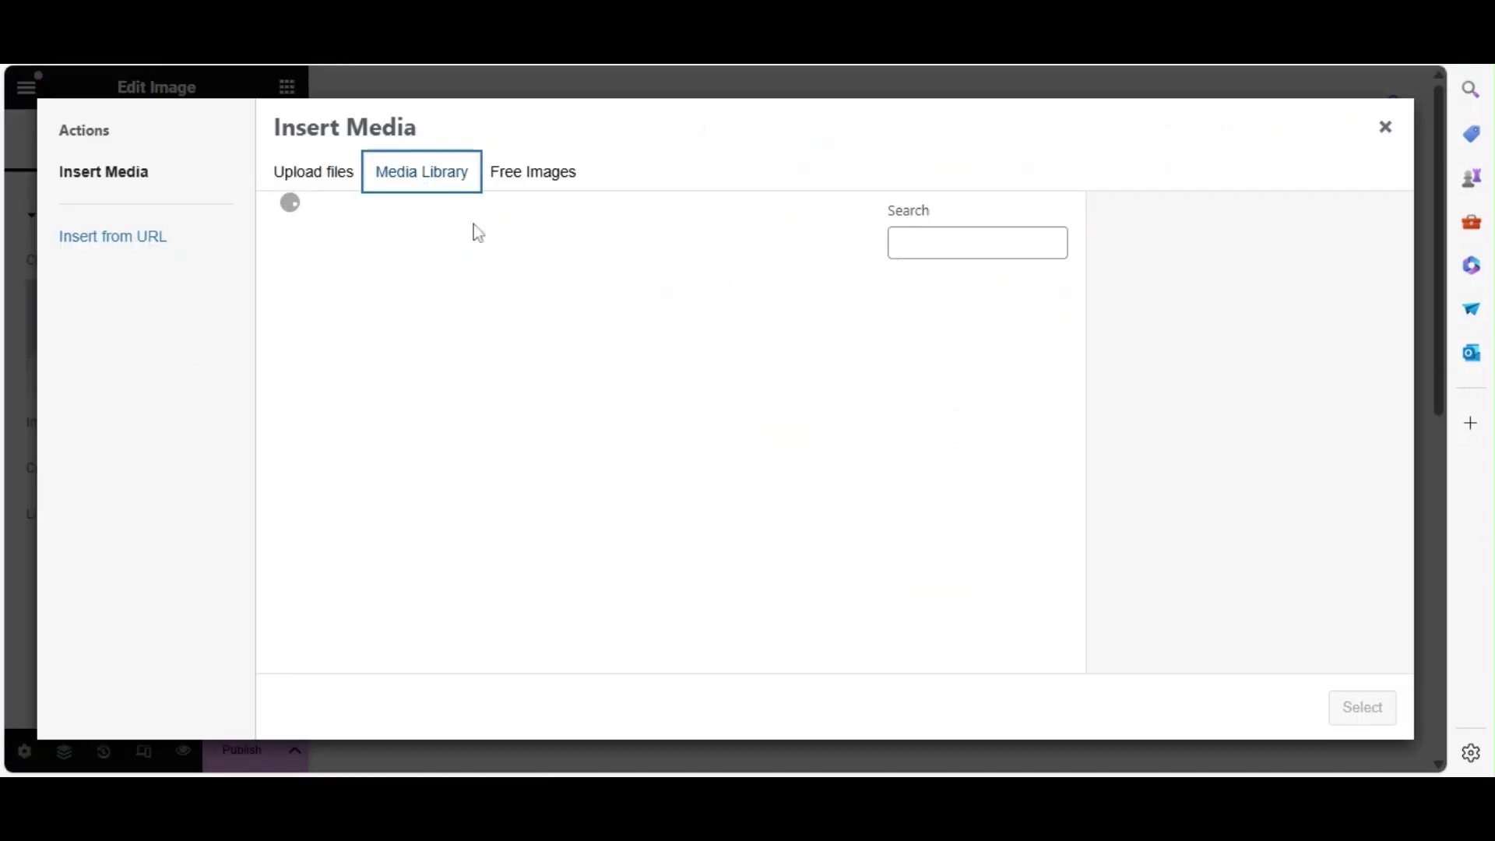
left_click(468, 306)
left_click(1362, 707)
left_click(286, 87)
left_click_drag(226, 587, 1145, 467)
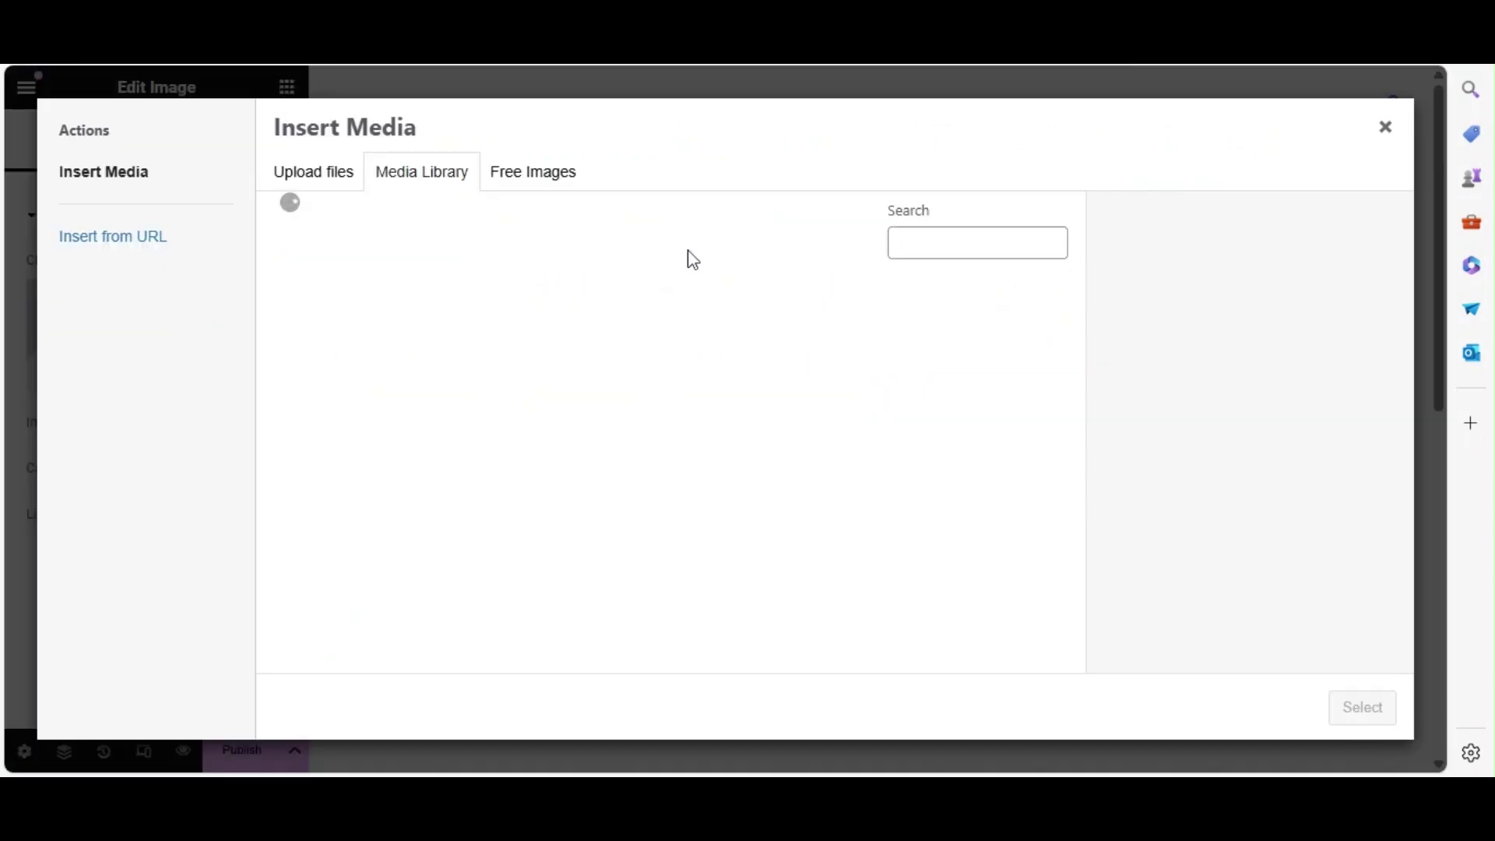
left_click(501, 584)
left_click(1362, 707)
Add a heading section above the columns and select its title text for editing
left_click(287, 88)
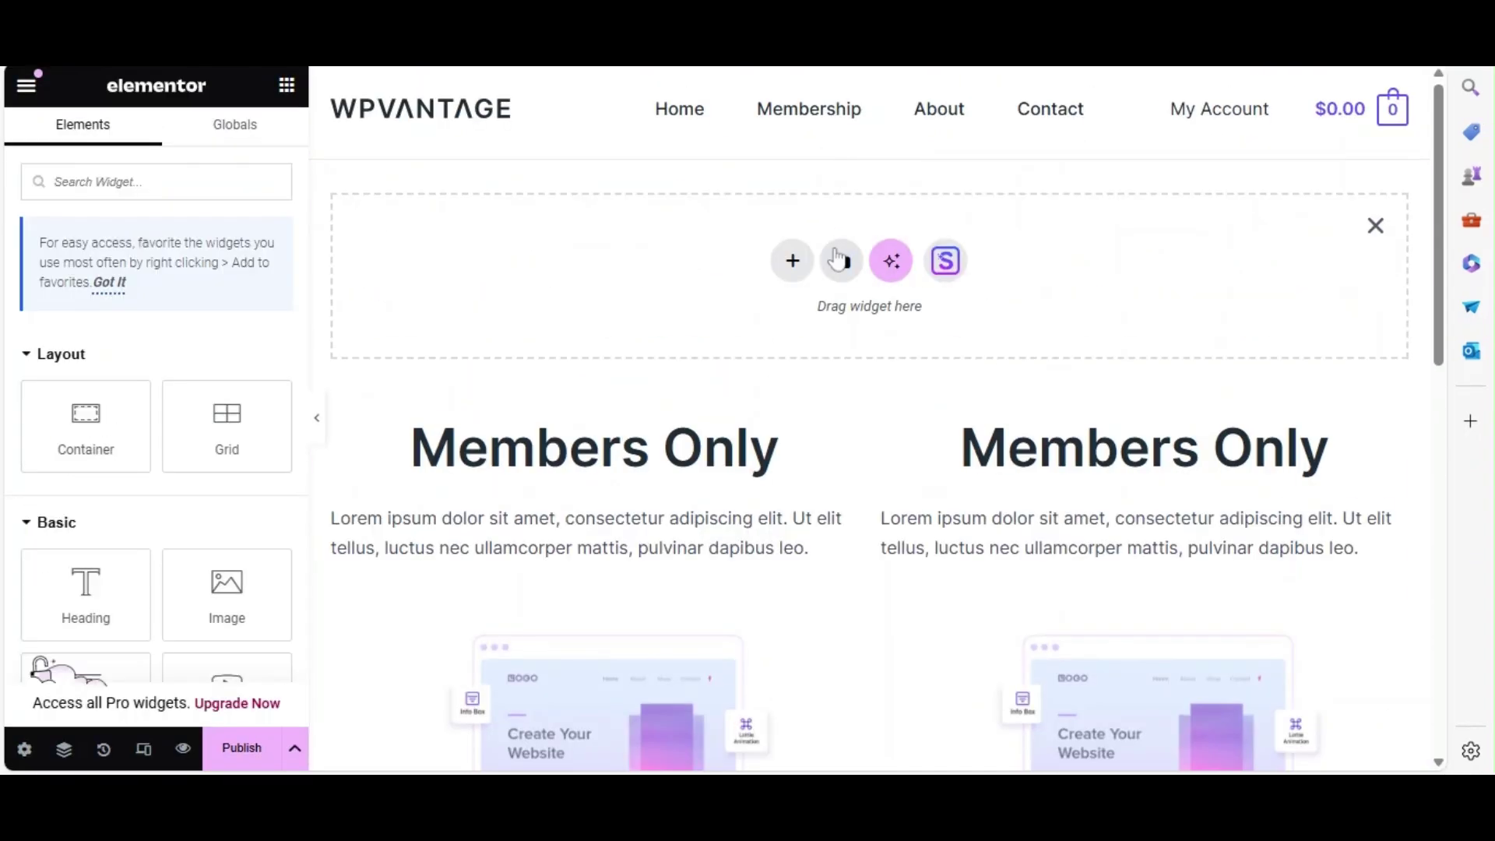
left_click_drag(838, 259, 840, 269)
triple_click(94, 293)
type("Welcome Member")
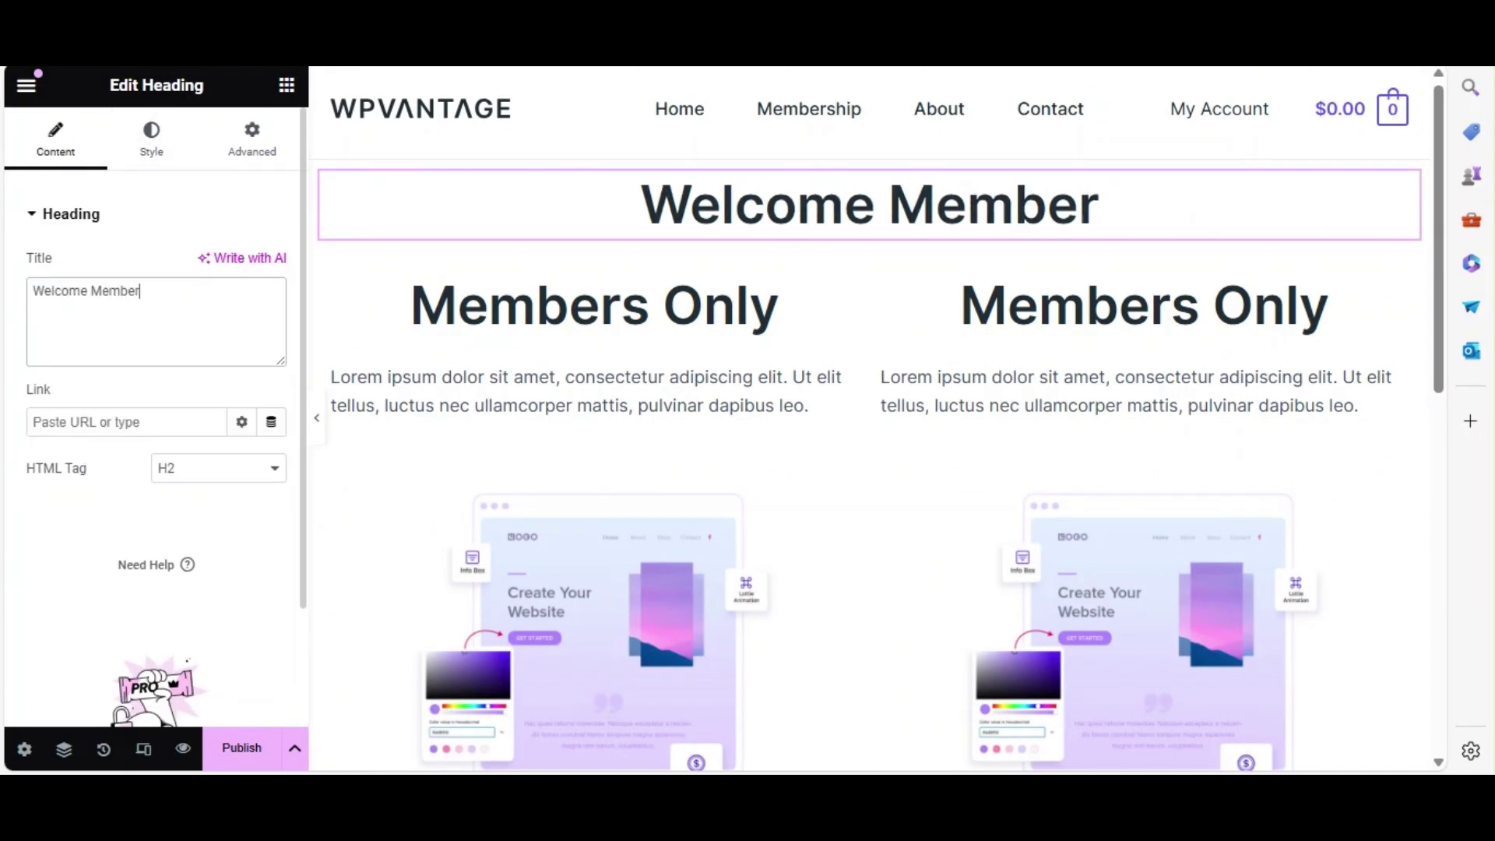
scroll(870, 468, "down", 5)
left_click(287, 85)
scroll(156, 467, "down", 3)
left_click_drag(84, 327, 597, 351)
Add buttons to both columns and select their label text for editing
left_click(55, 140)
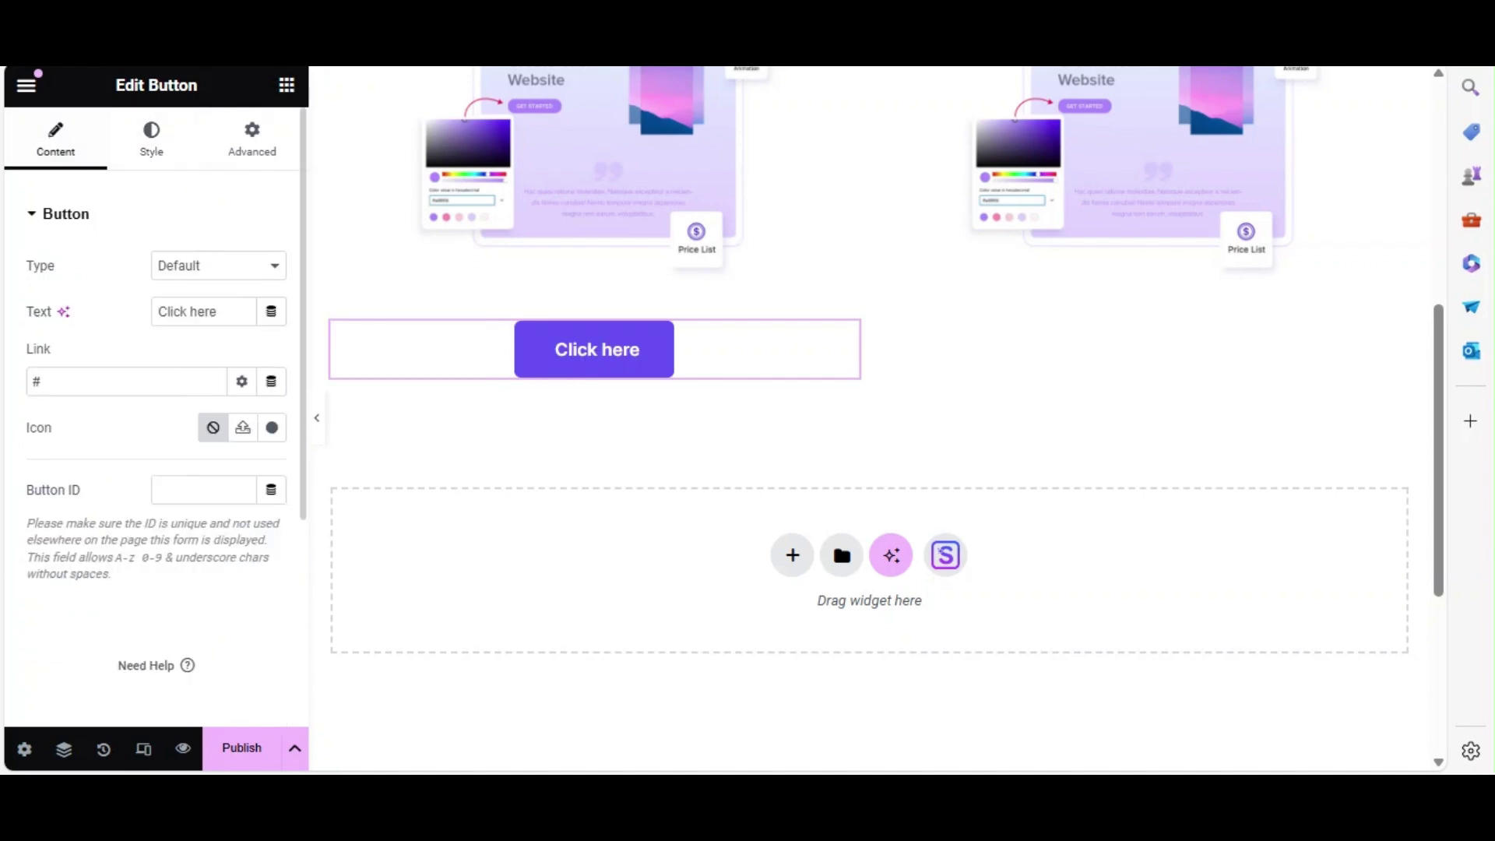
triple_click(204, 311)
type("Download")
left_click(286, 85)
left_click_drag(83, 416, 958, 350)
left_click(152, 140)
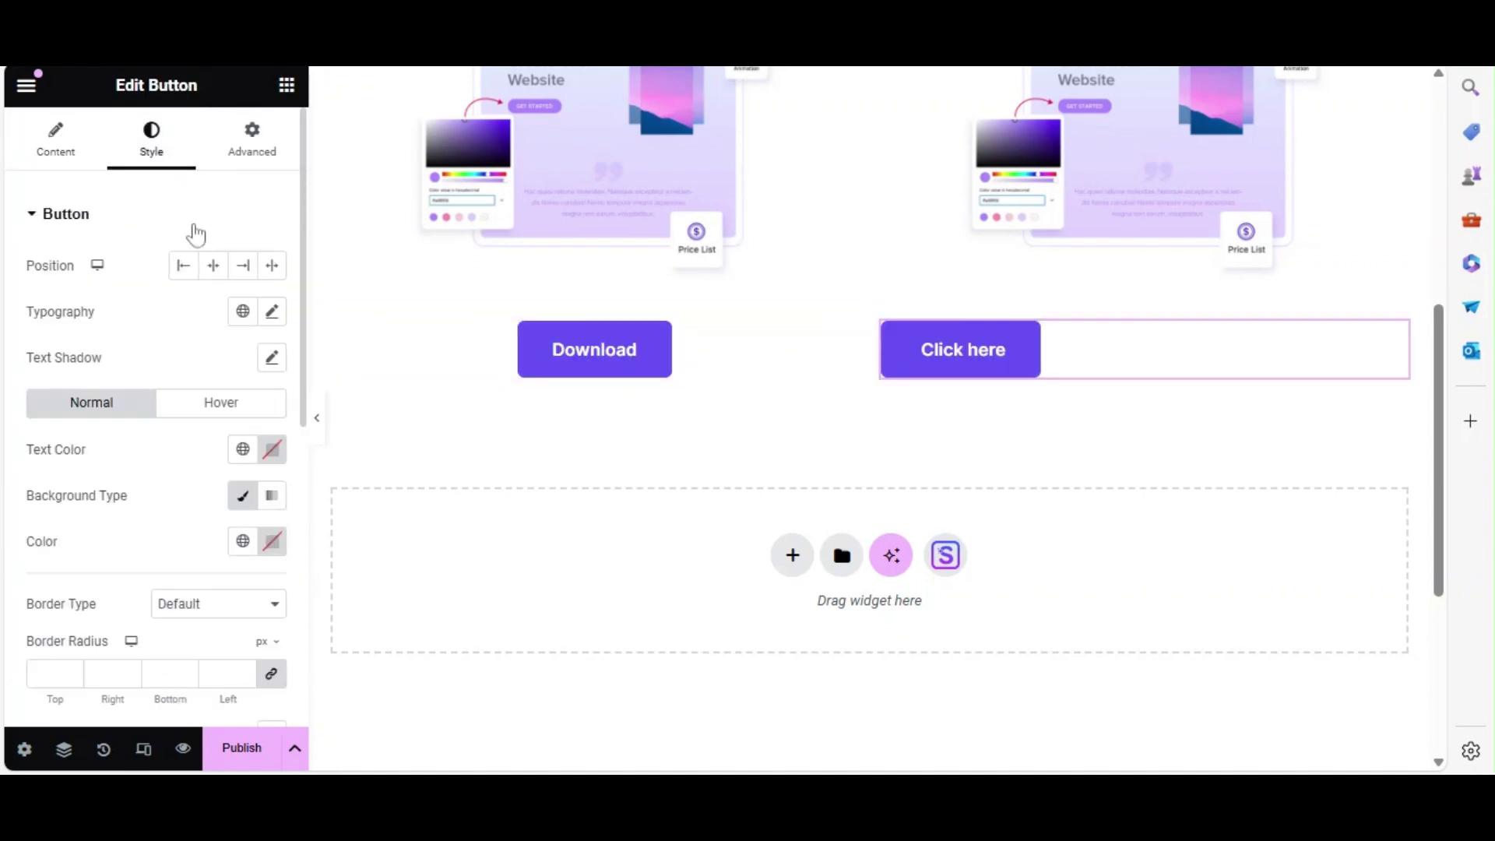
left_click(56, 140)
triple_click(184, 311)
type("Download")
scroll(764, 737, "up", 3)
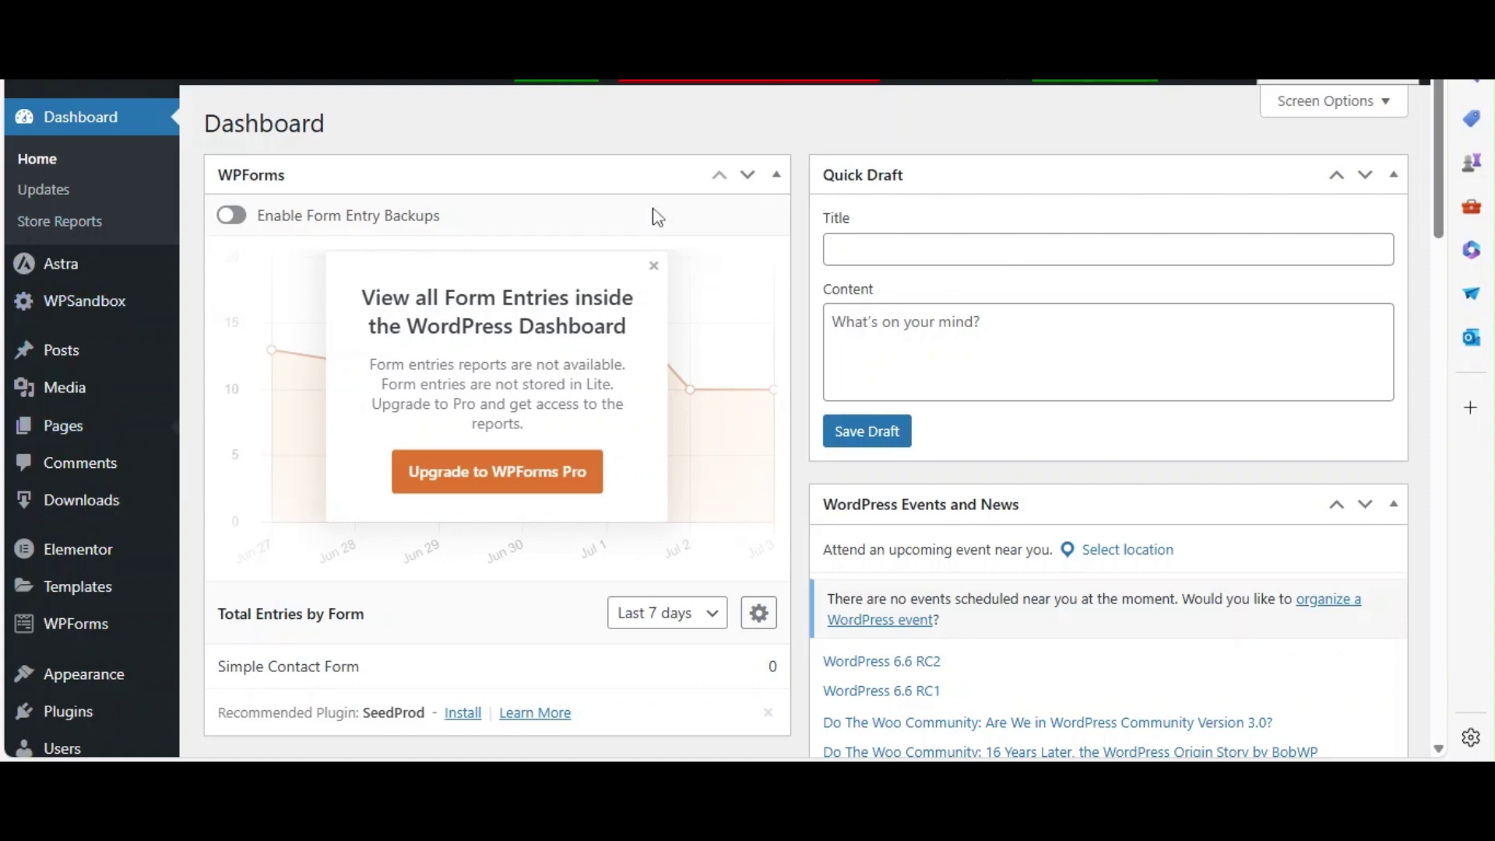
type("Registe")
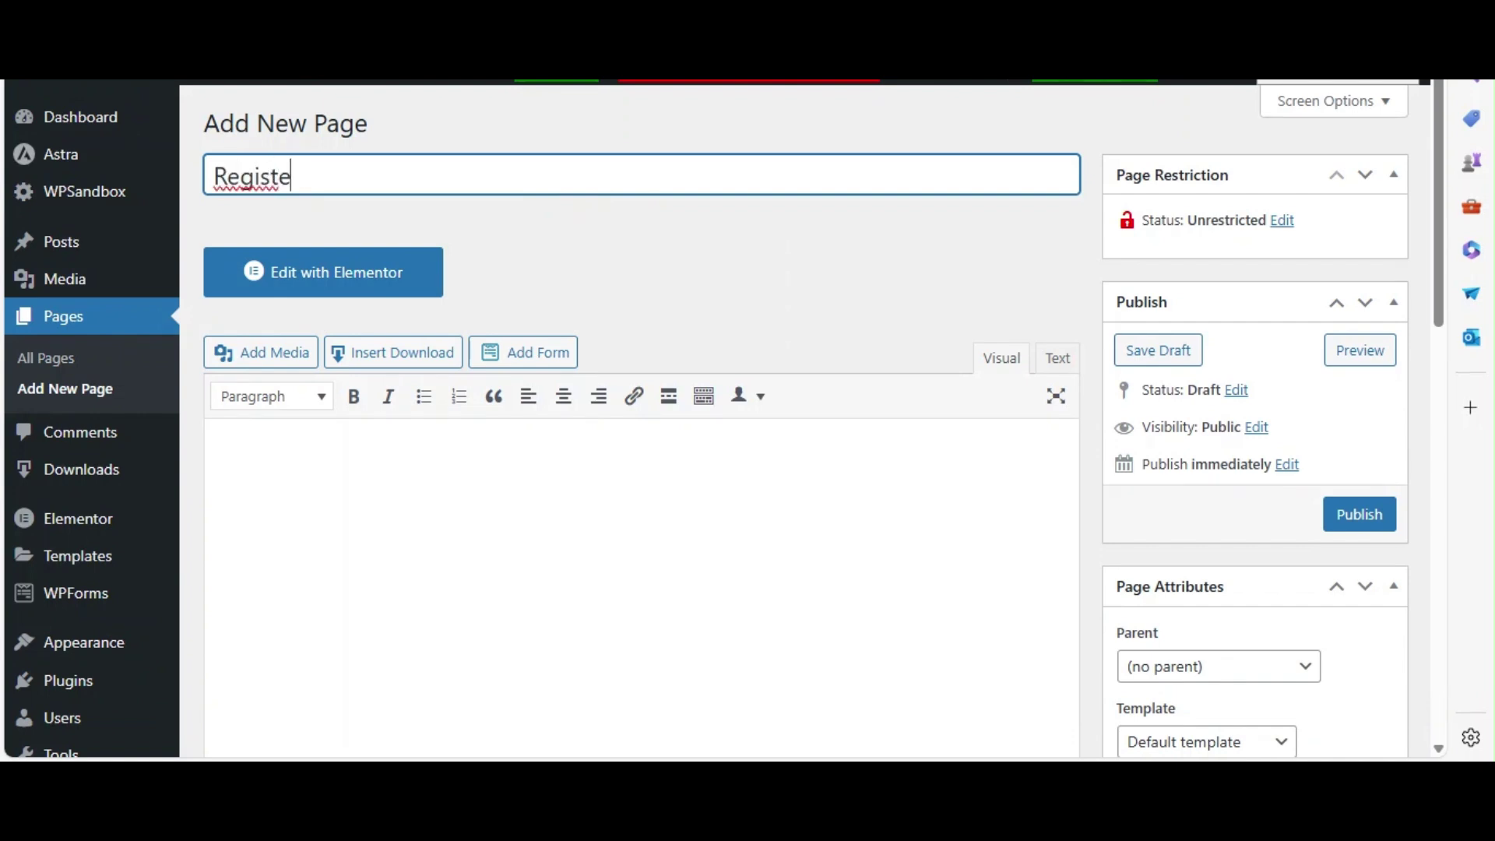
type("r")
Open the Register page in Elementor and add a flexbox three-column structure
left_click(368, 275)
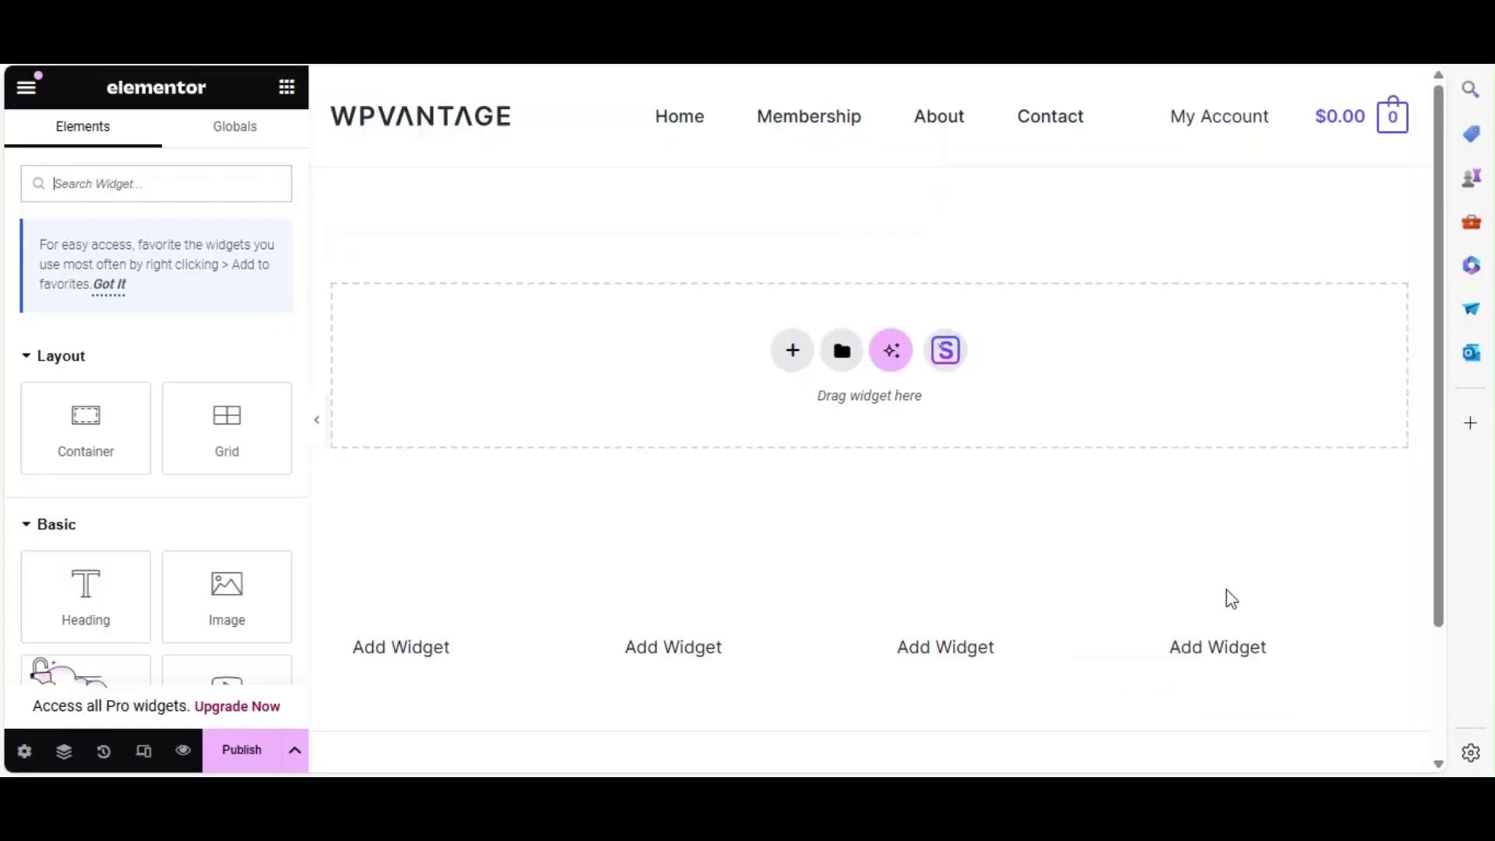
left_click(793, 352)
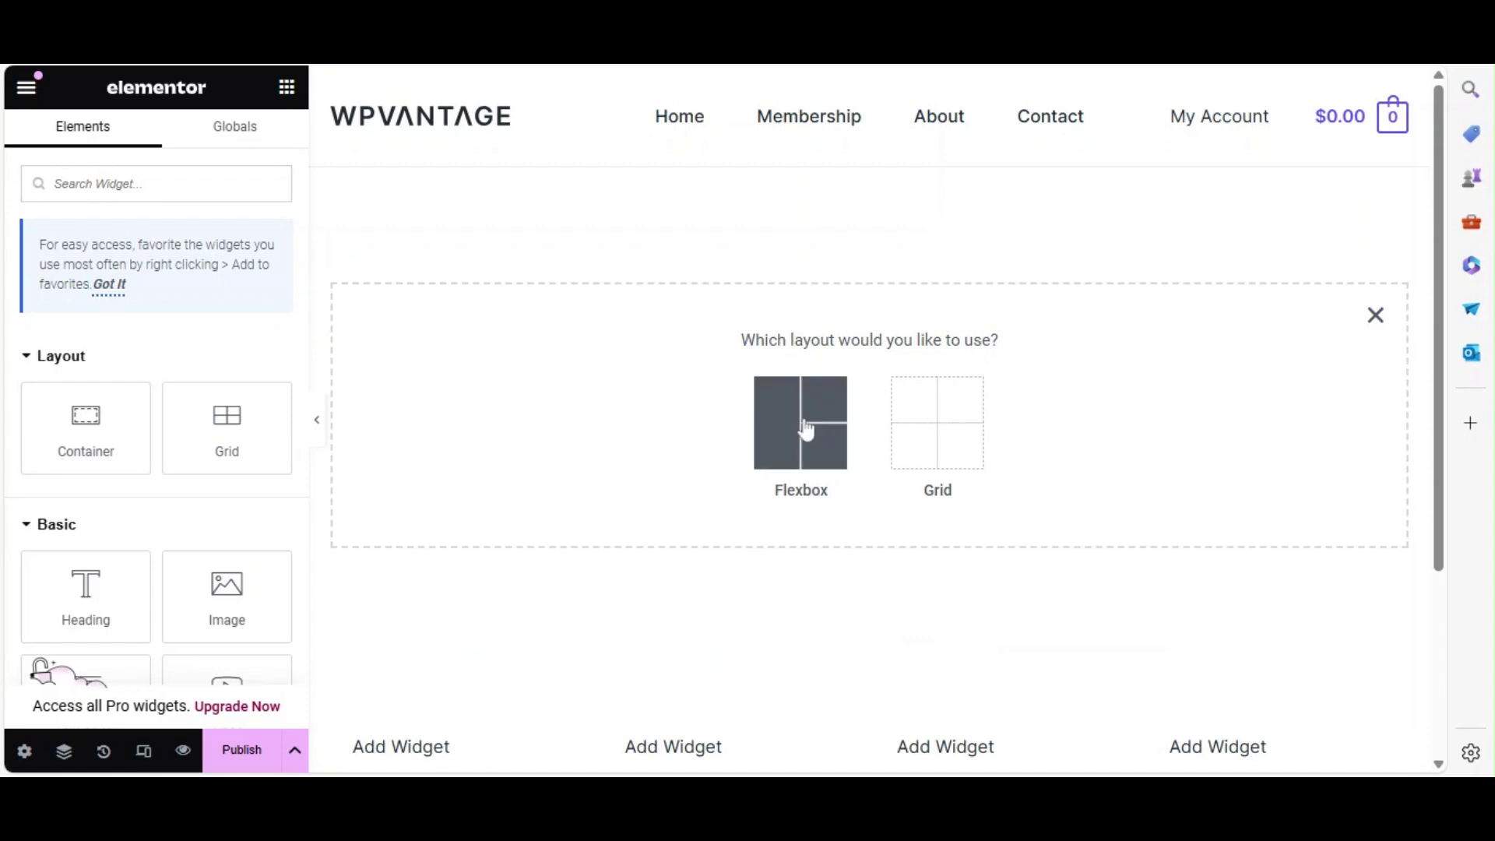
left_click(803, 430)
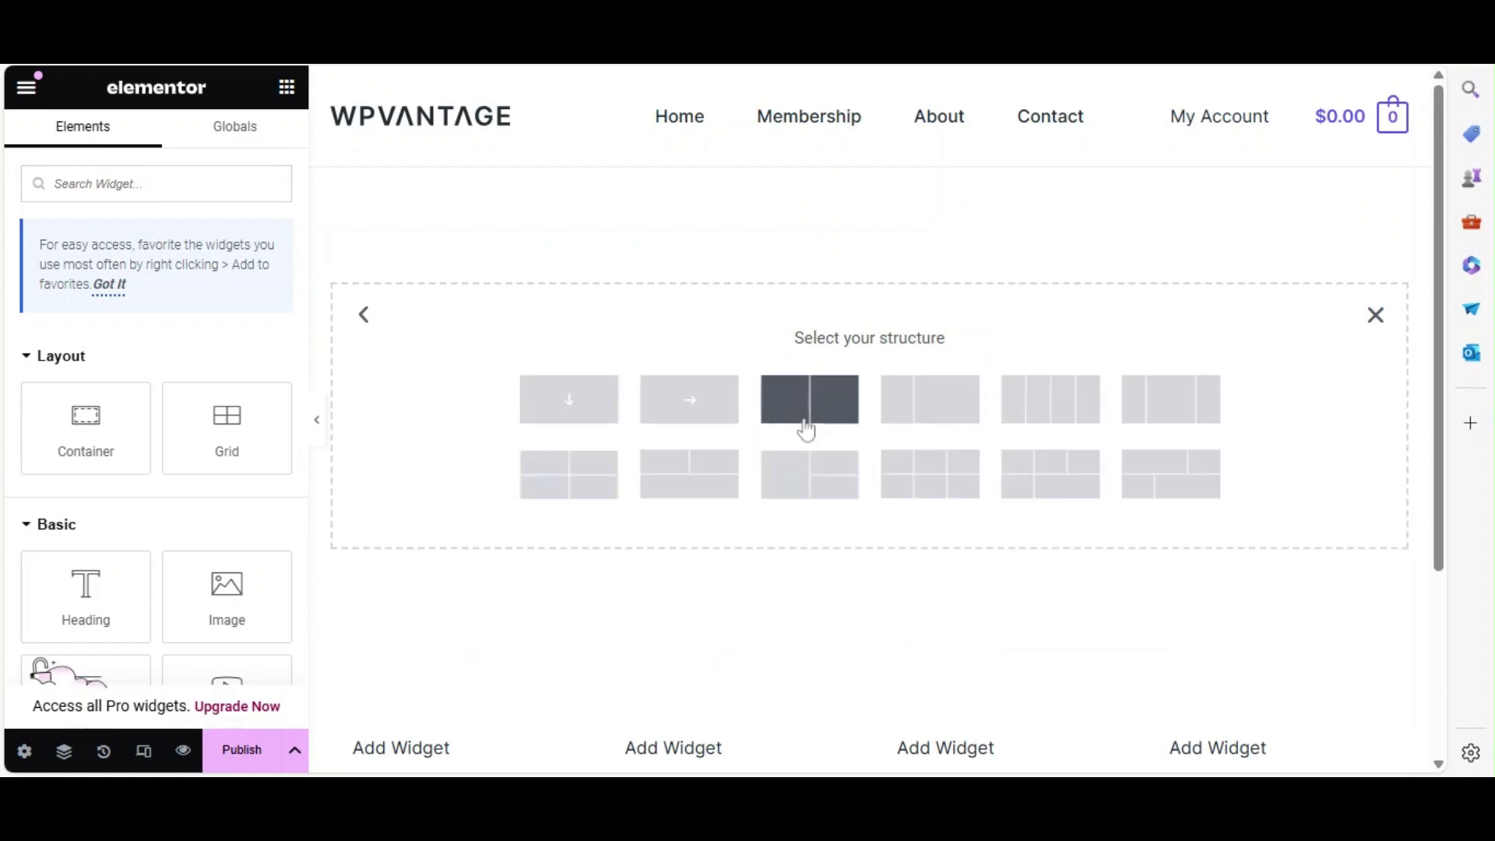
left_click(1164, 411)
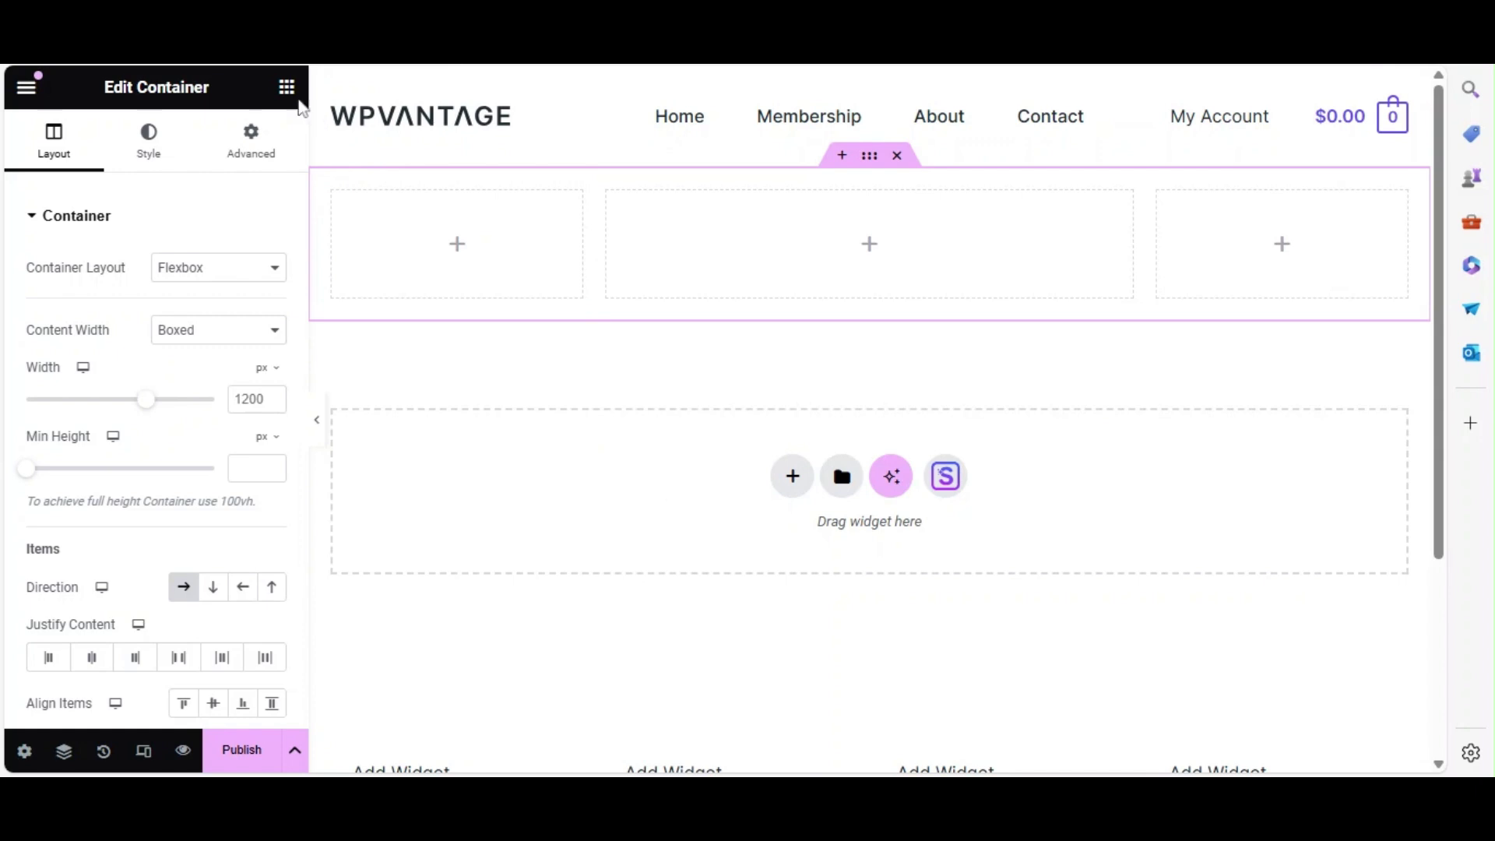
left_click(286, 88)
Put a centred 'Register' heading and a Shortcode widget in the middle column
left_click_drag(124, 592, 869, 235)
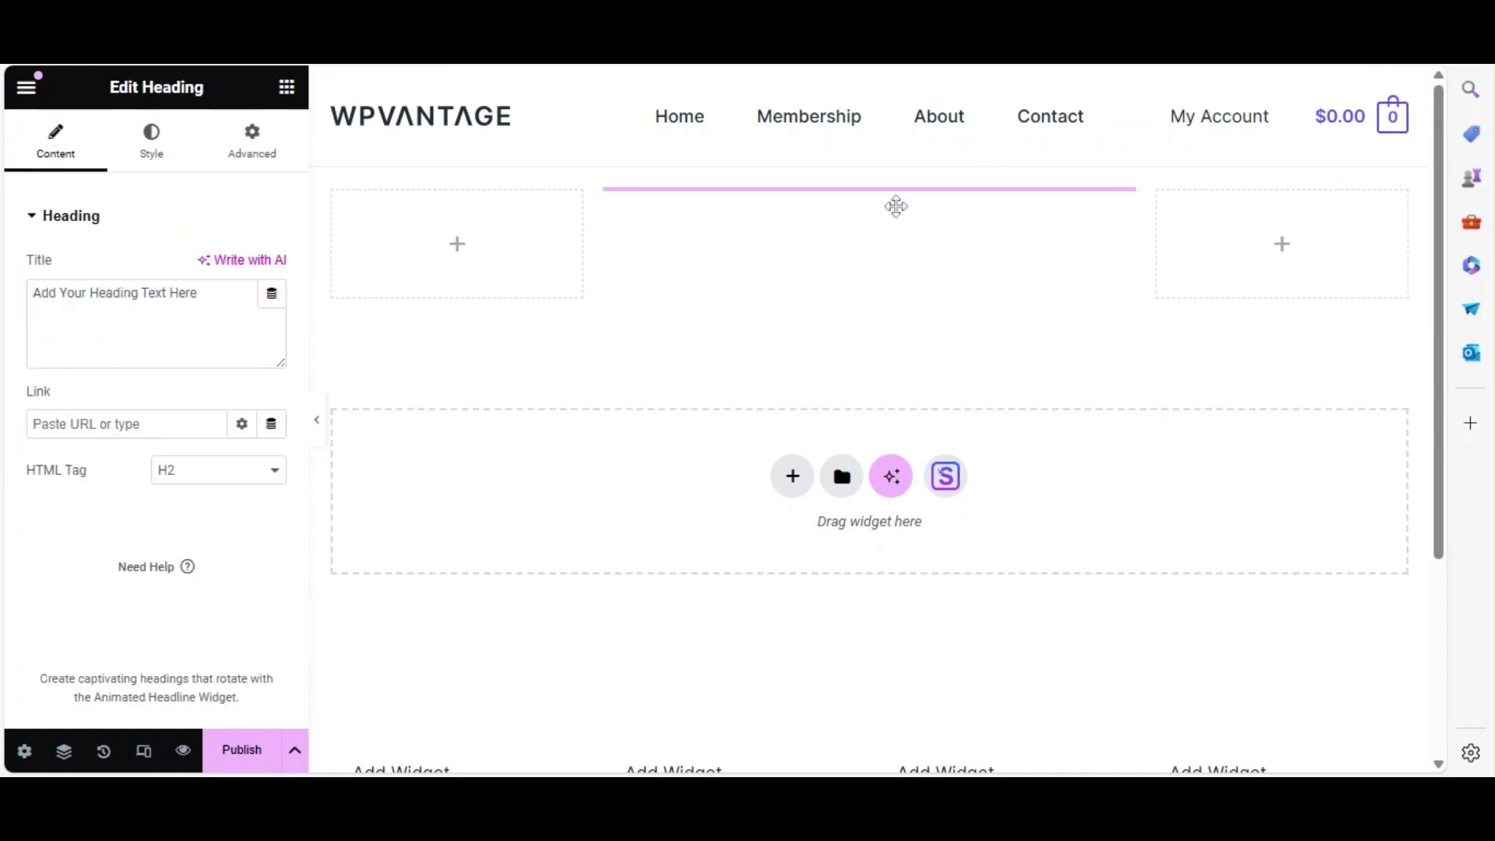
left_click(151, 140)
left_click(214, 268)
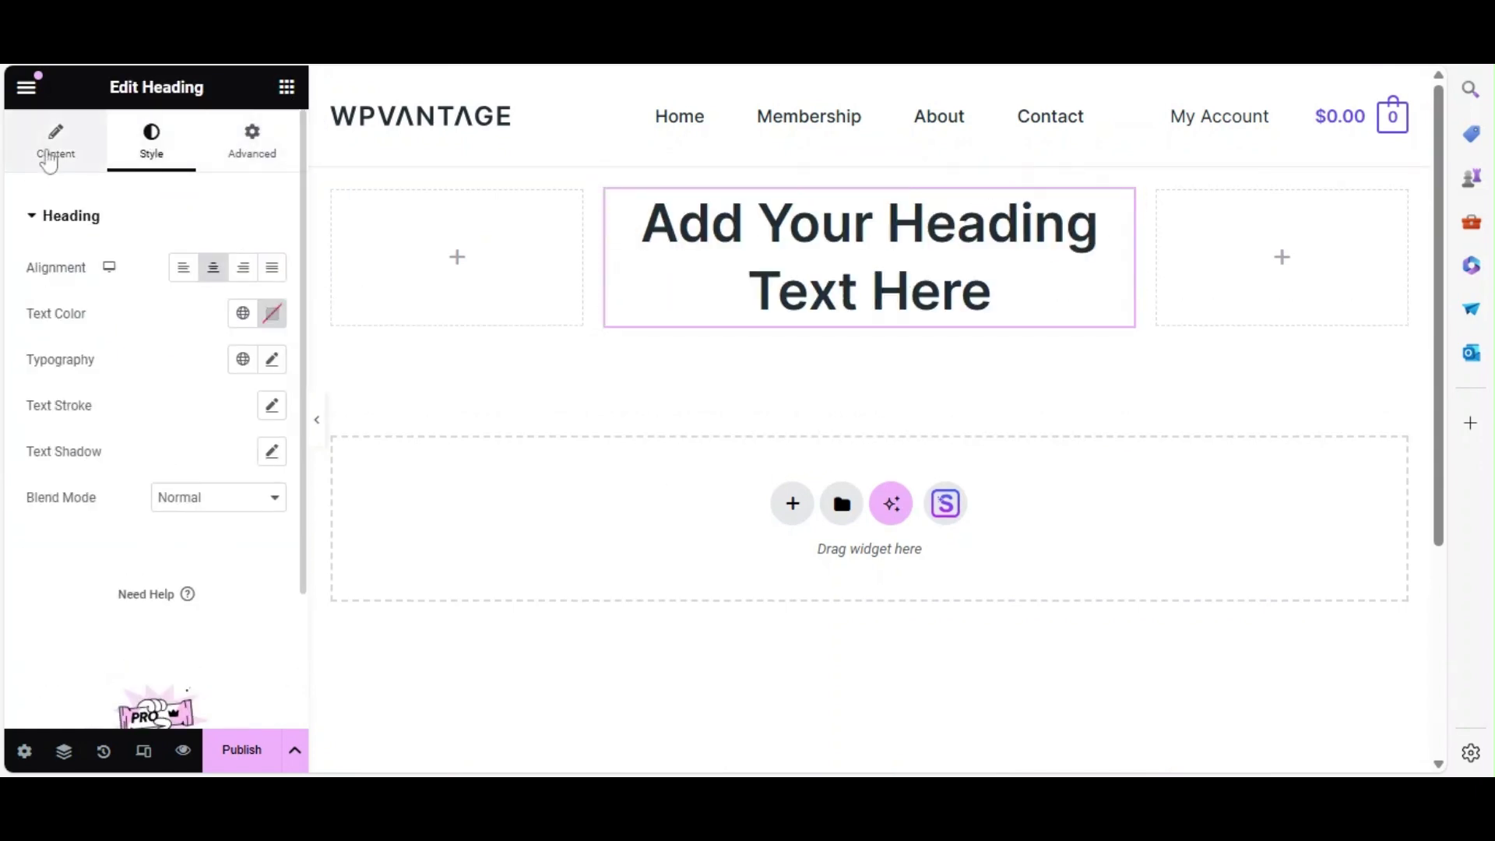
left_click(55, 140)
left_click_drag(198, 293, 36, 308)
type("Re")
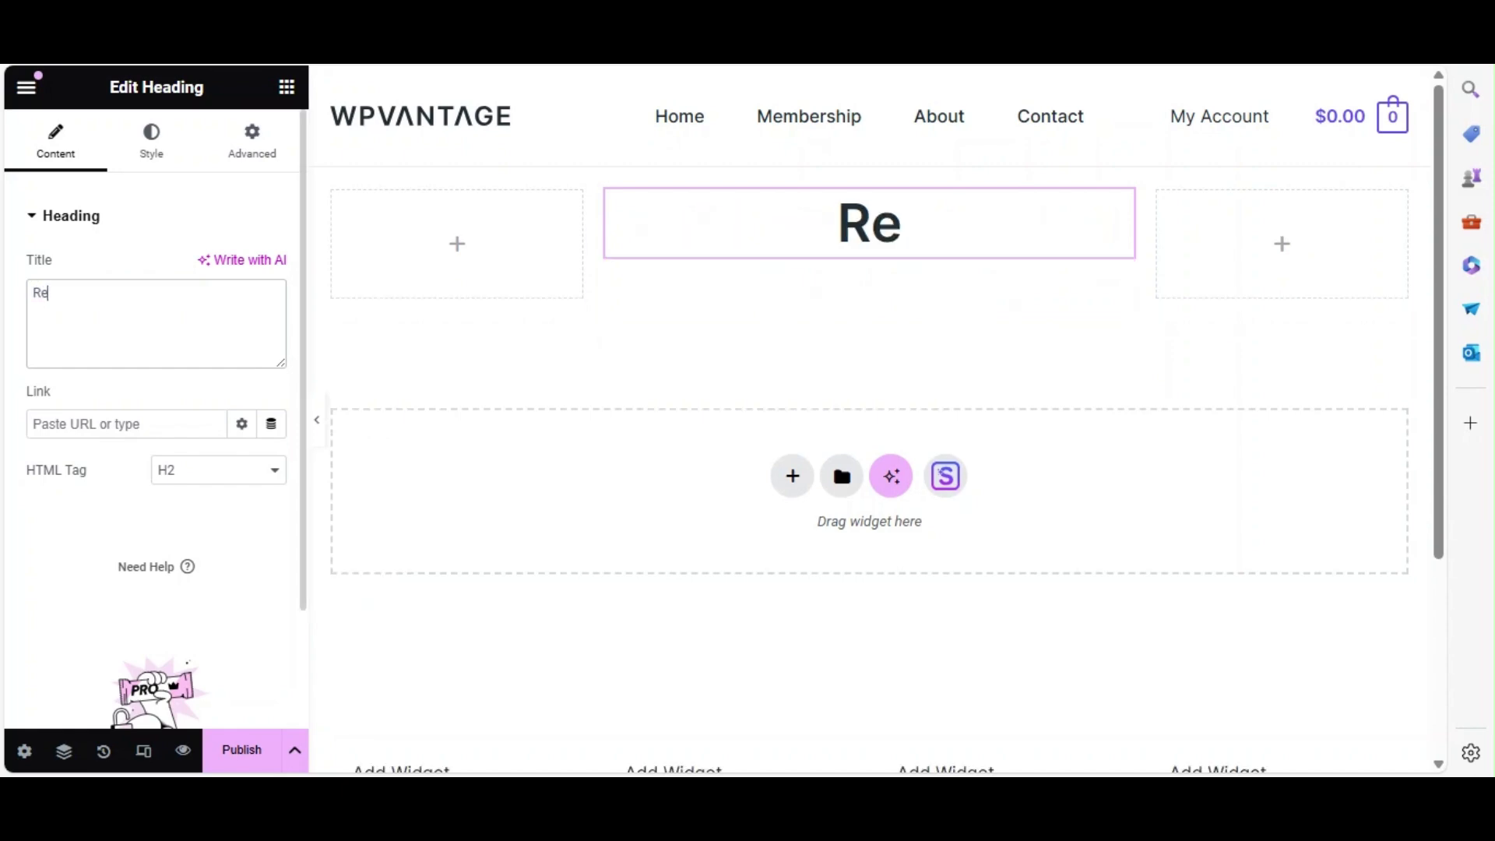
type("gister")
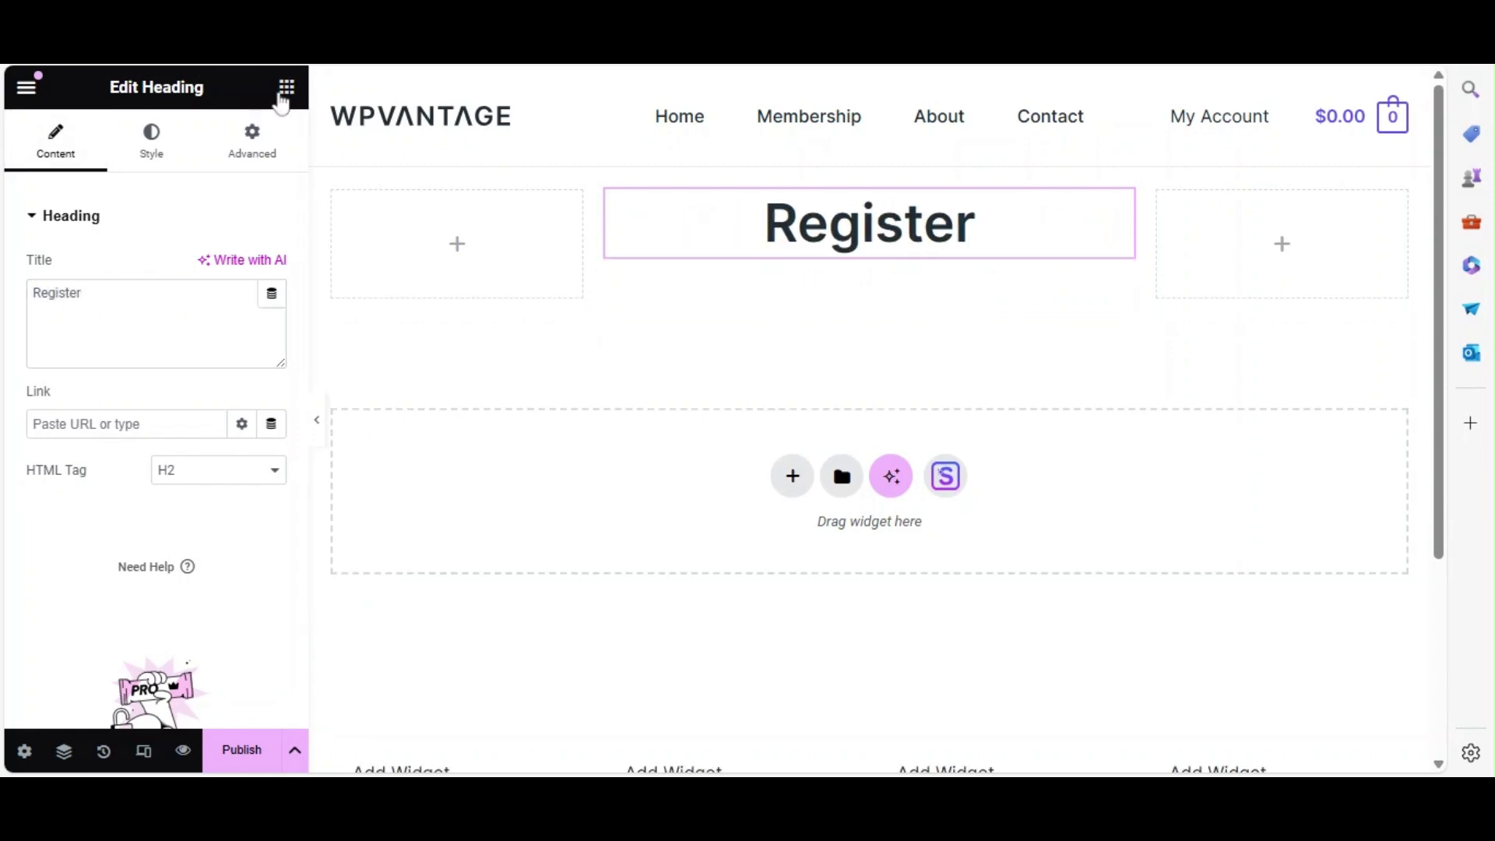
left_click(287, 89)
type("sh")
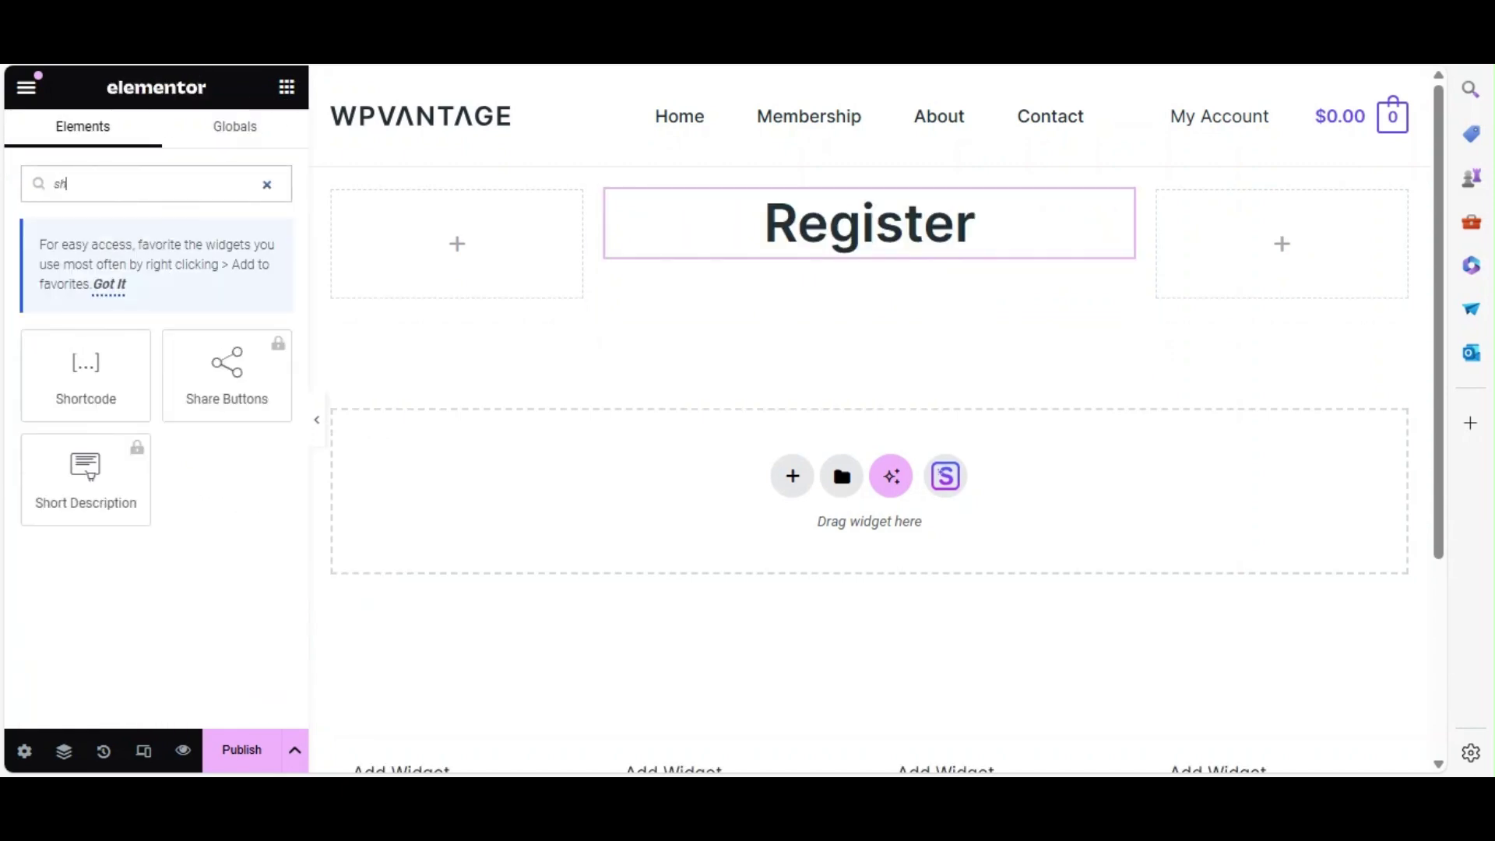
type("or")
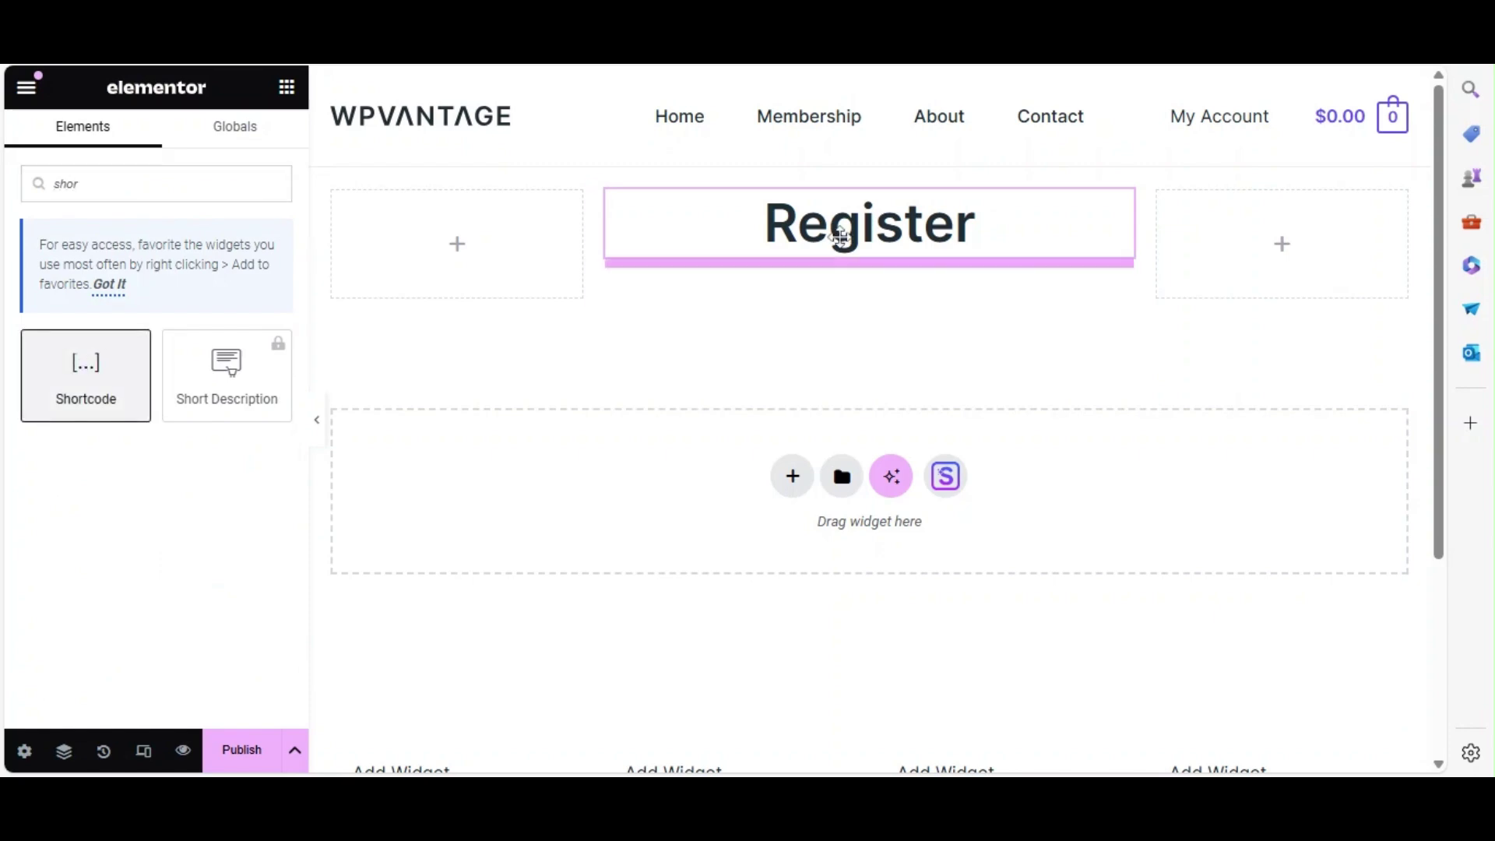
left_click_drag(100, 362, 605, 346)
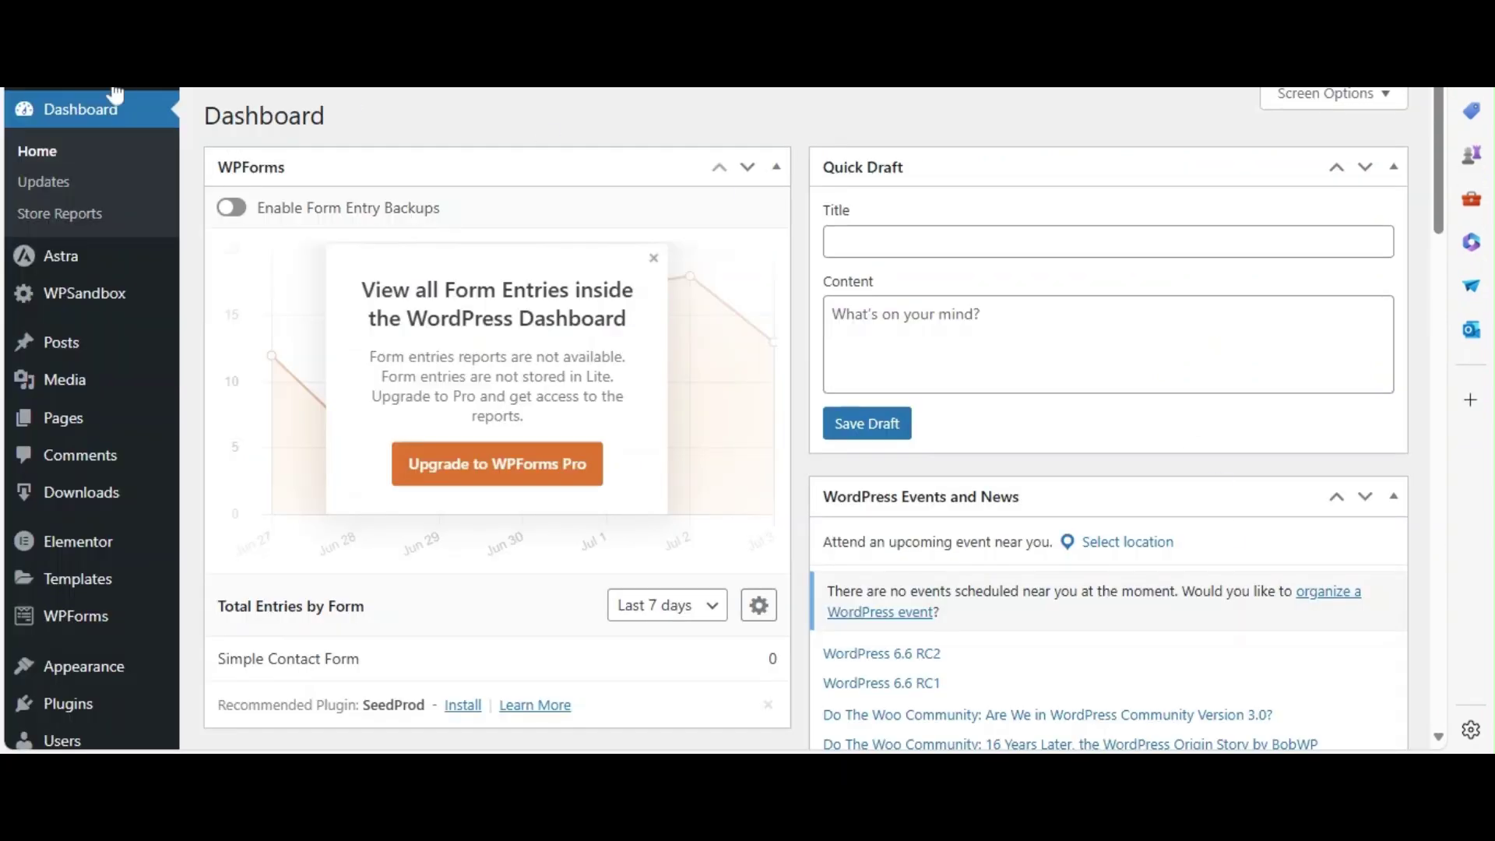
mouse_move(84, 666)
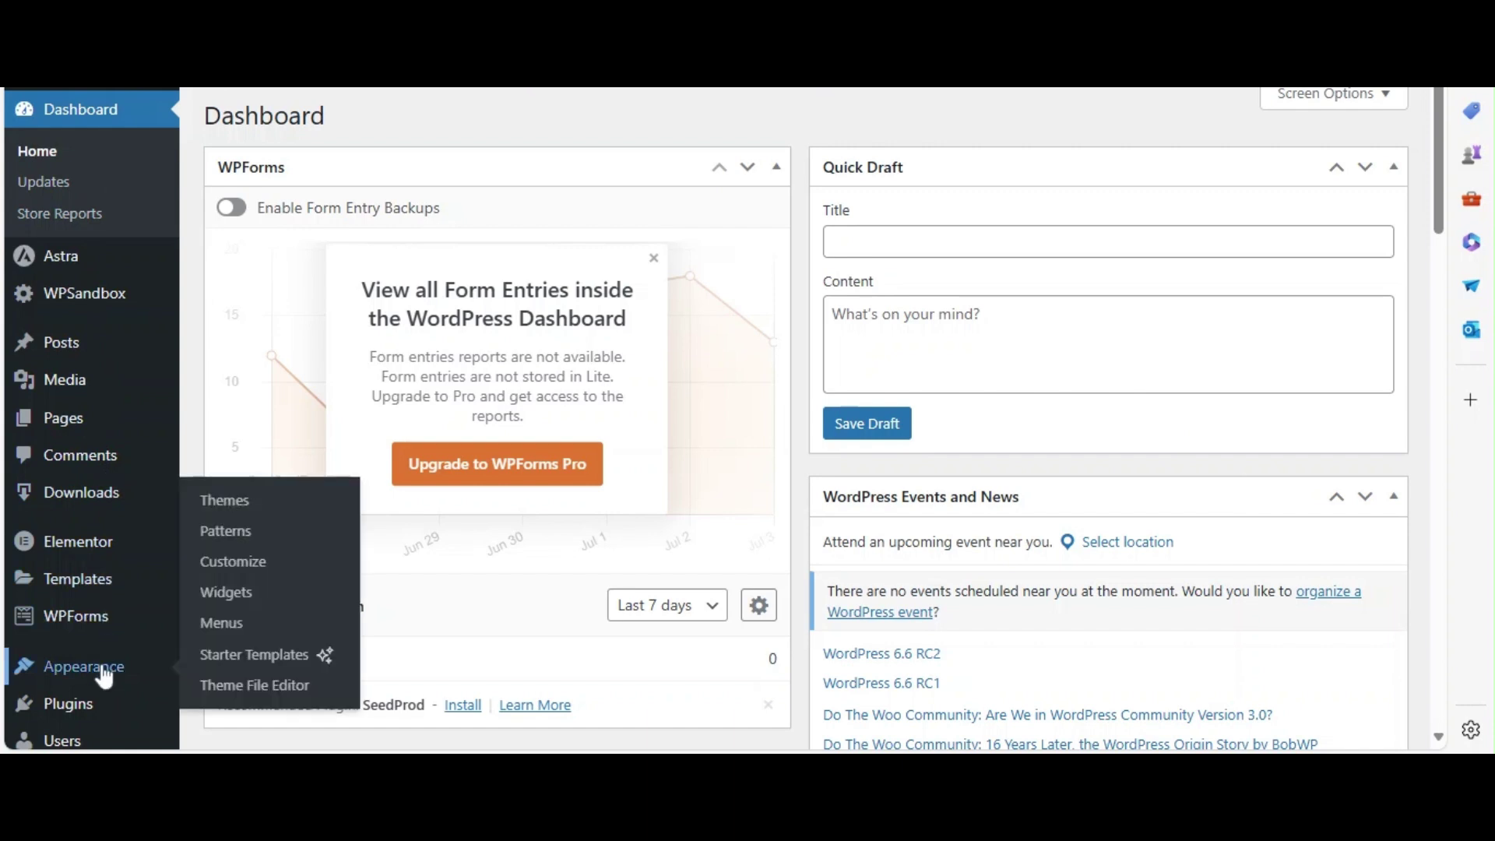
Browse the Astra customizer's Global settings and its Container layout and width options
left_click(264, 561)
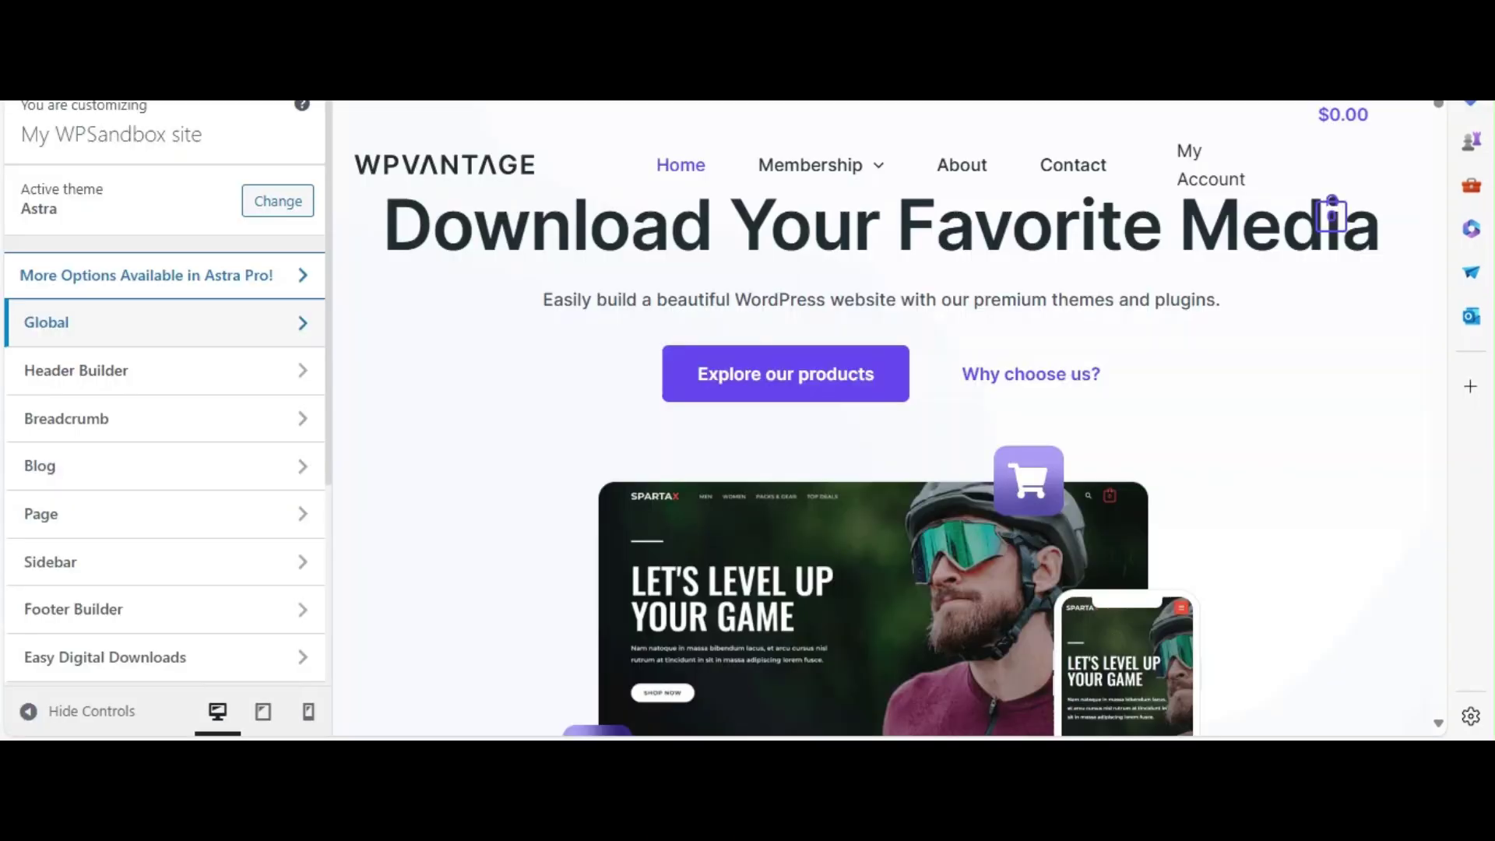
left_click(288, 332)
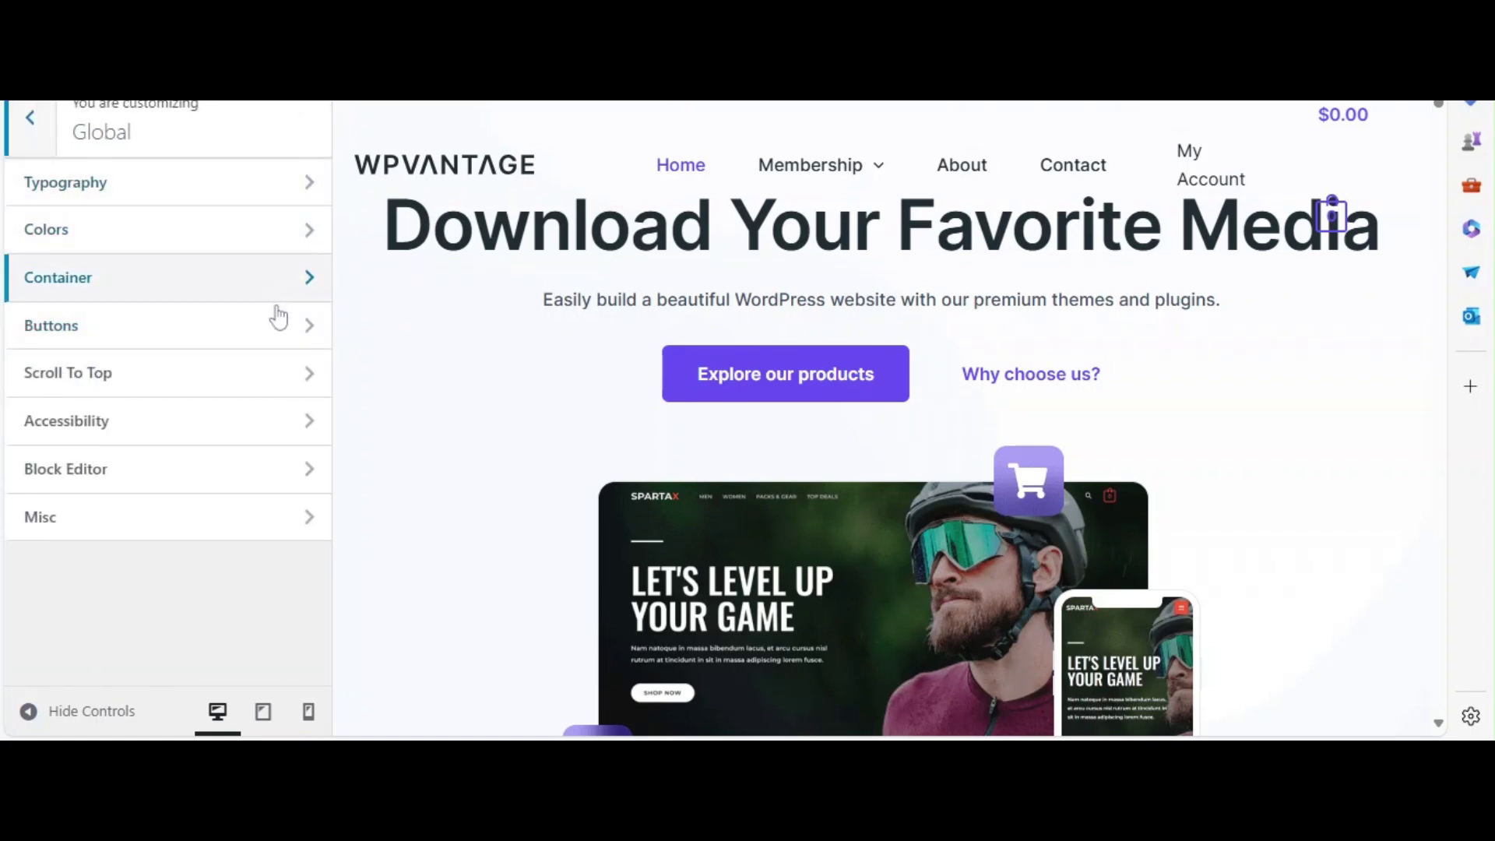
left_click(31, 118)
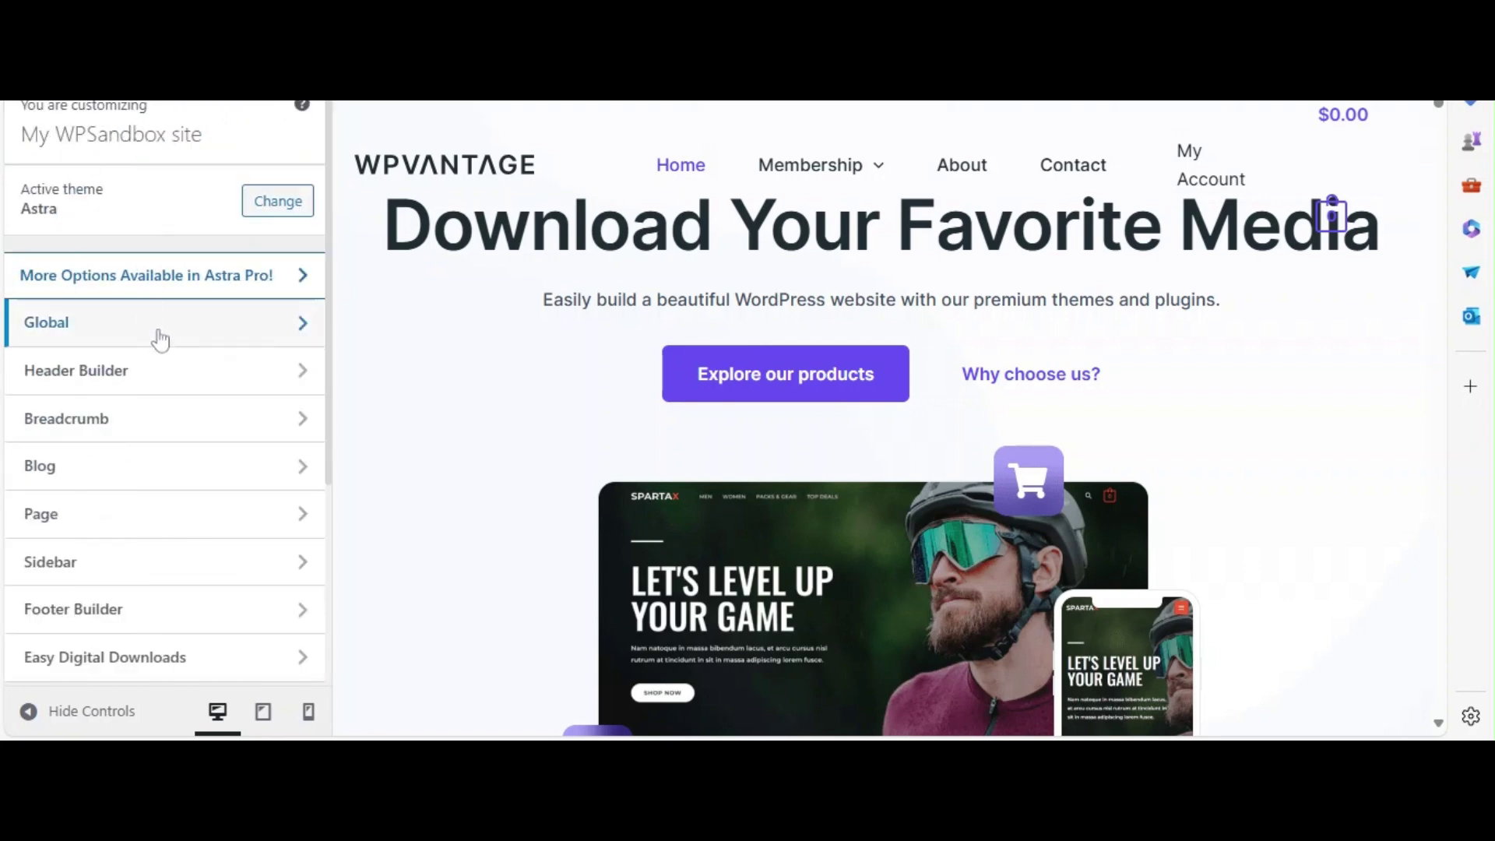
left_click(154, 328)
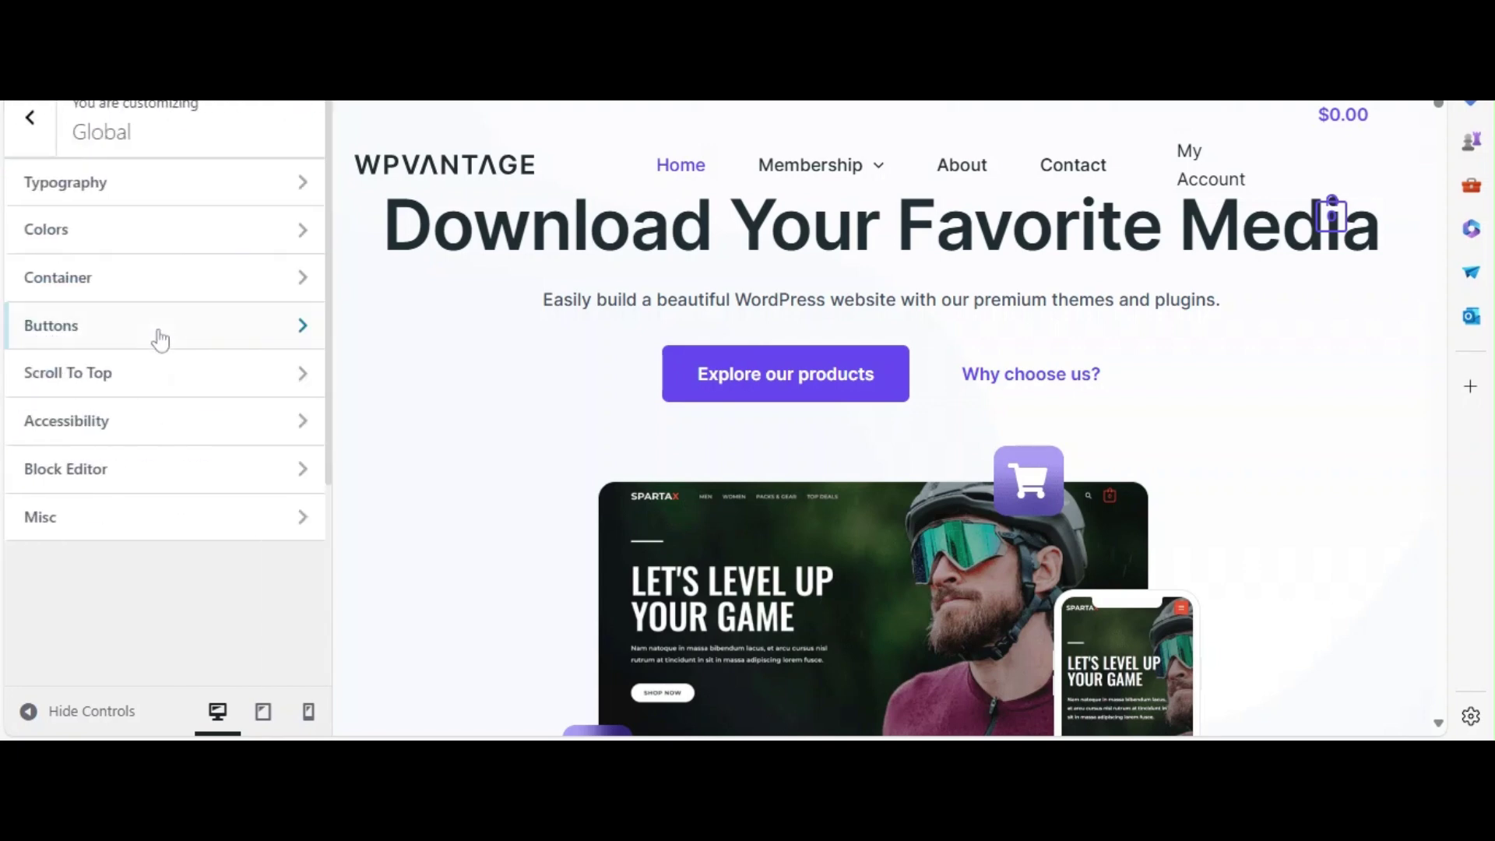
left_click(199, 291)
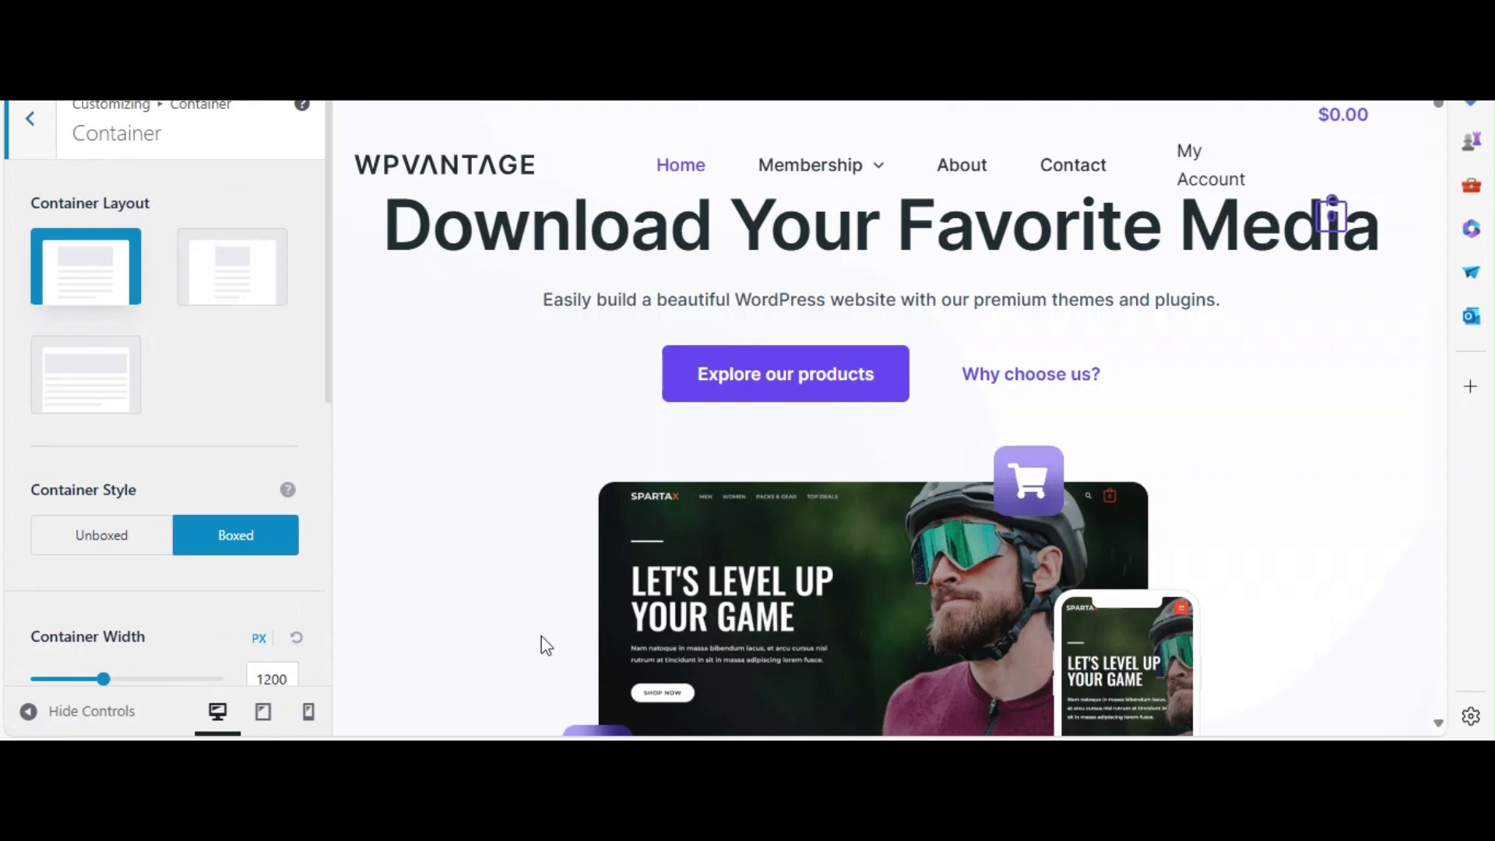
left_click(603, 646)
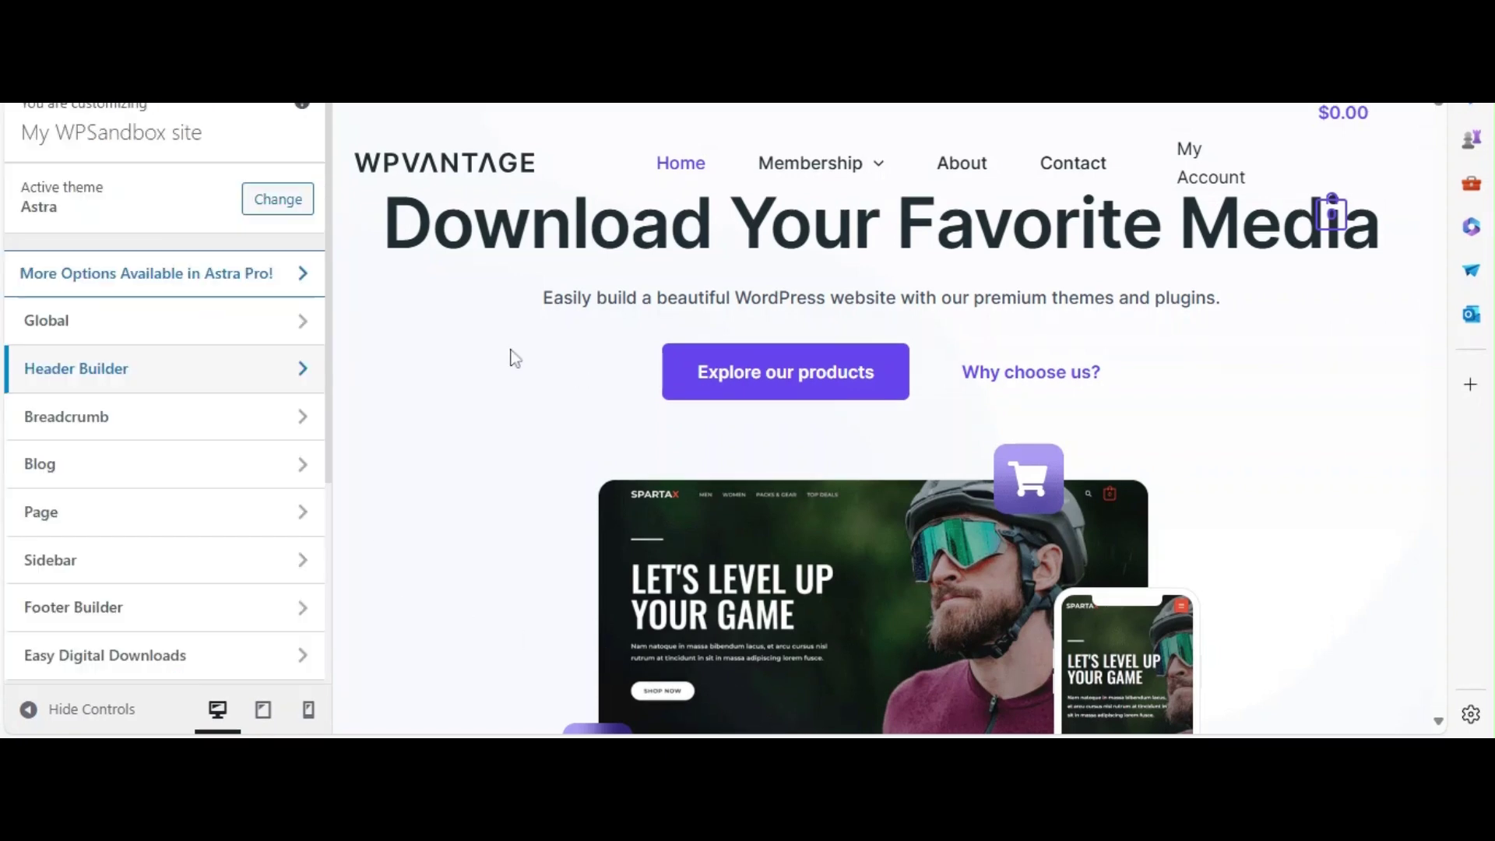
Review the Header Builder, Footer Builder and site title and logo settings
left_click(196, 386)
left_click(24, 113)
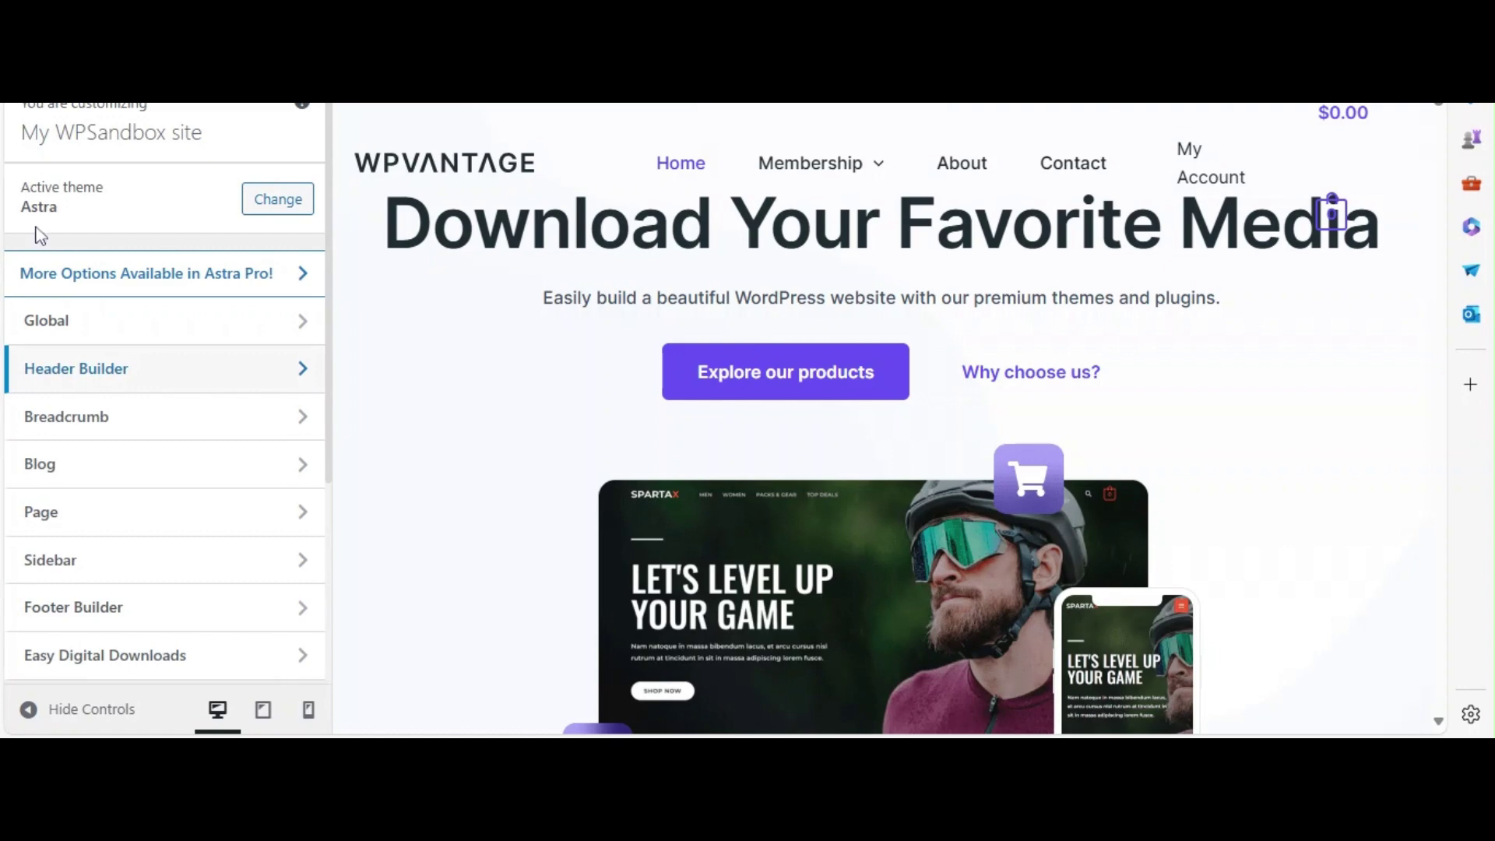
left_click(94, 607)
left_click(33, 126)
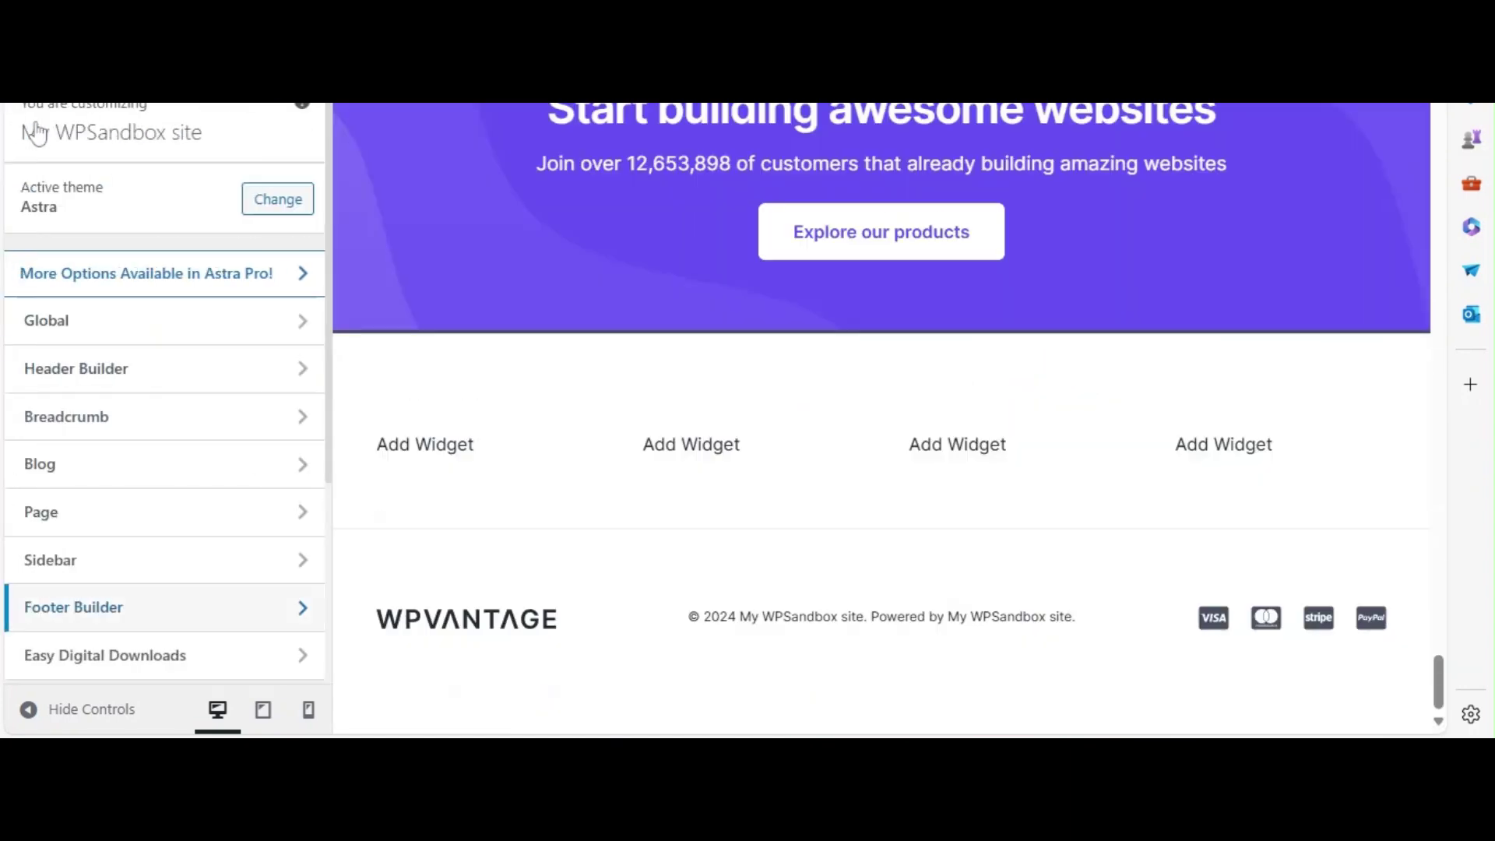
left_click(164, 372)
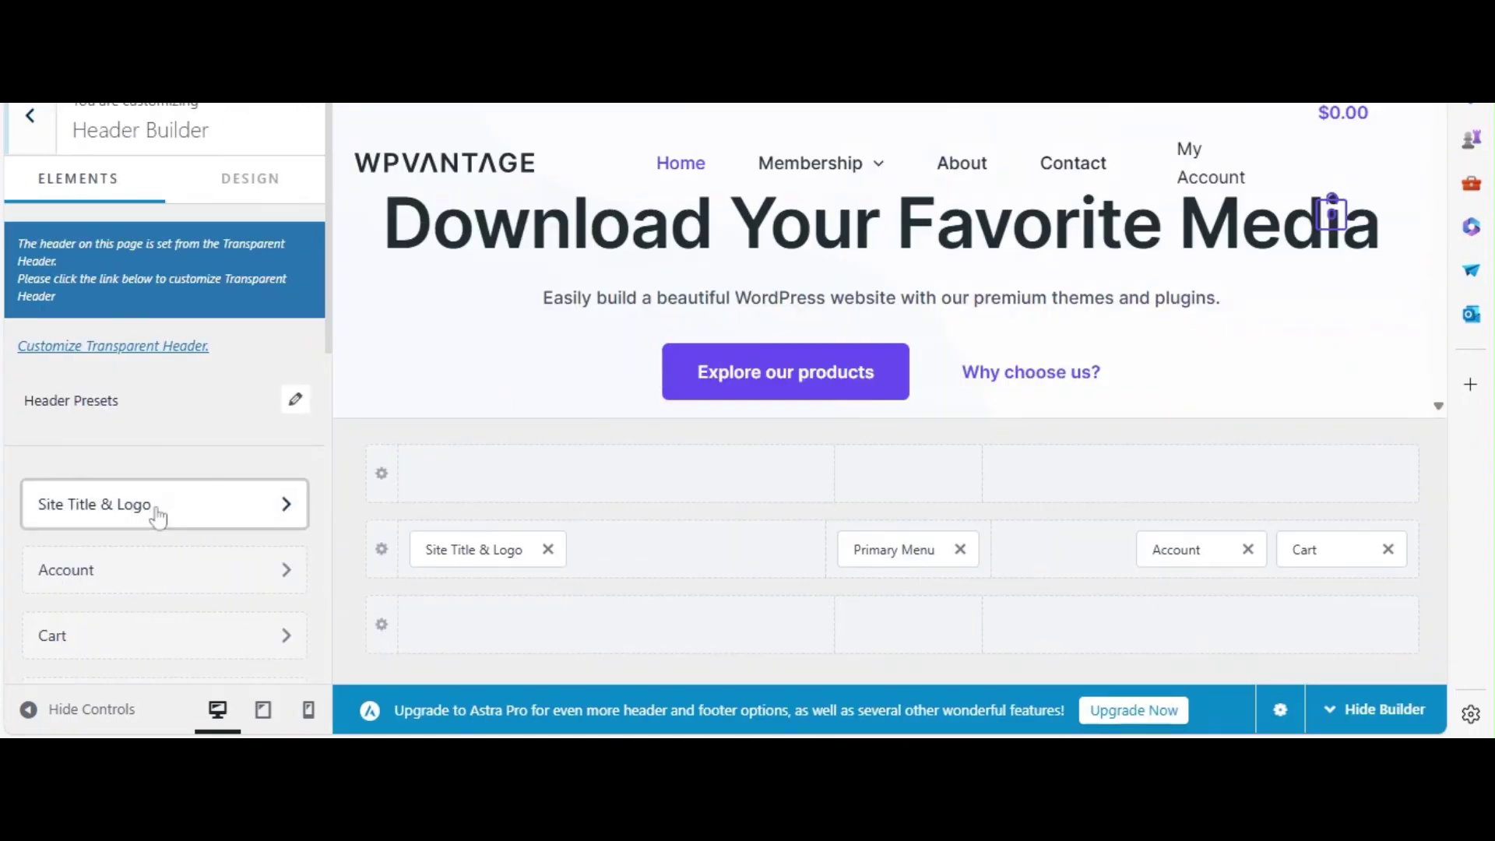
left_click(157, 514)
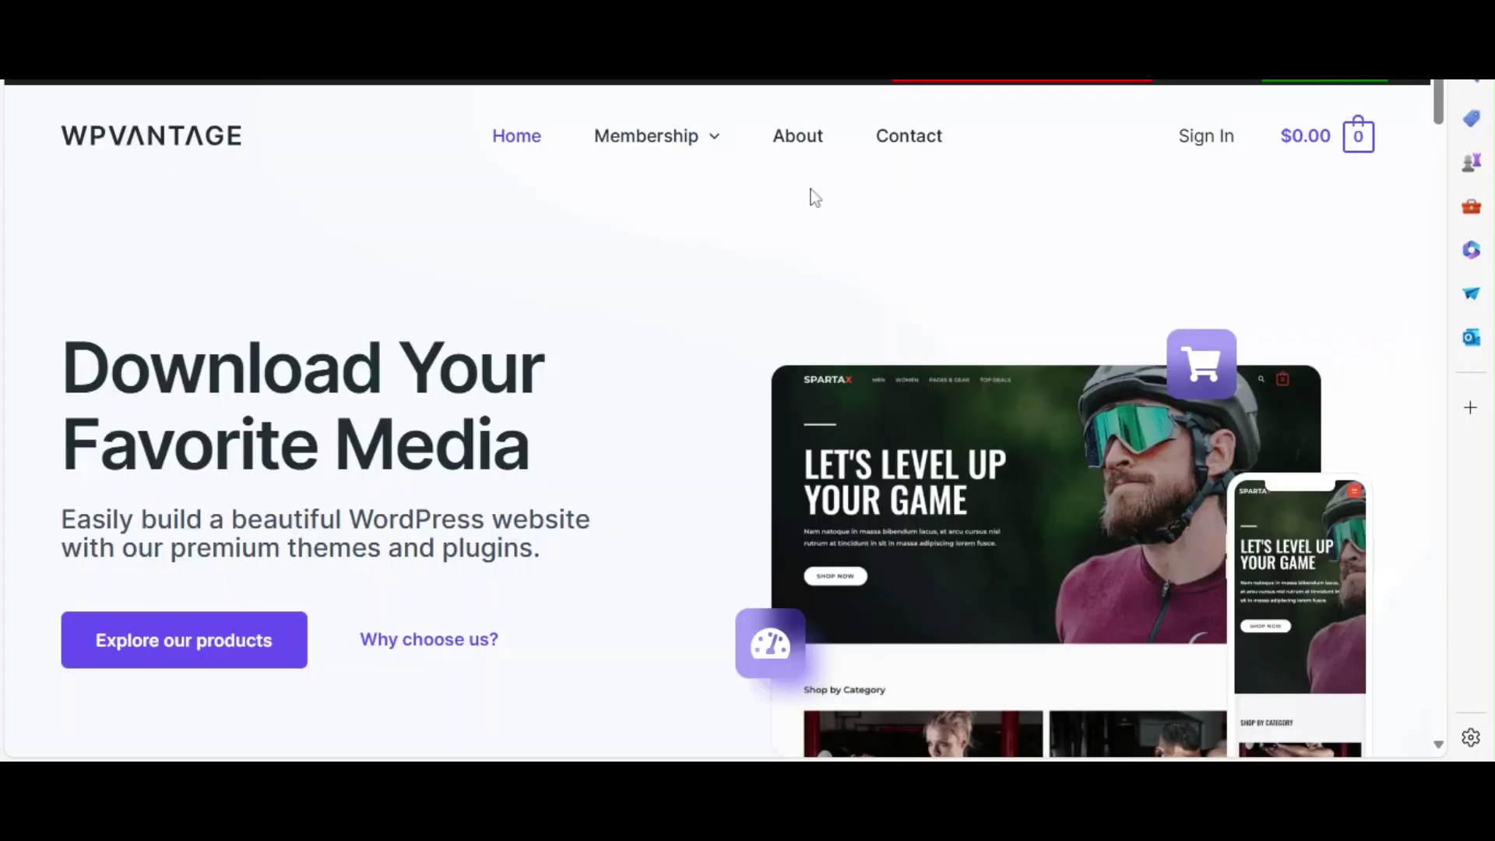
mouse_move(657, 135)
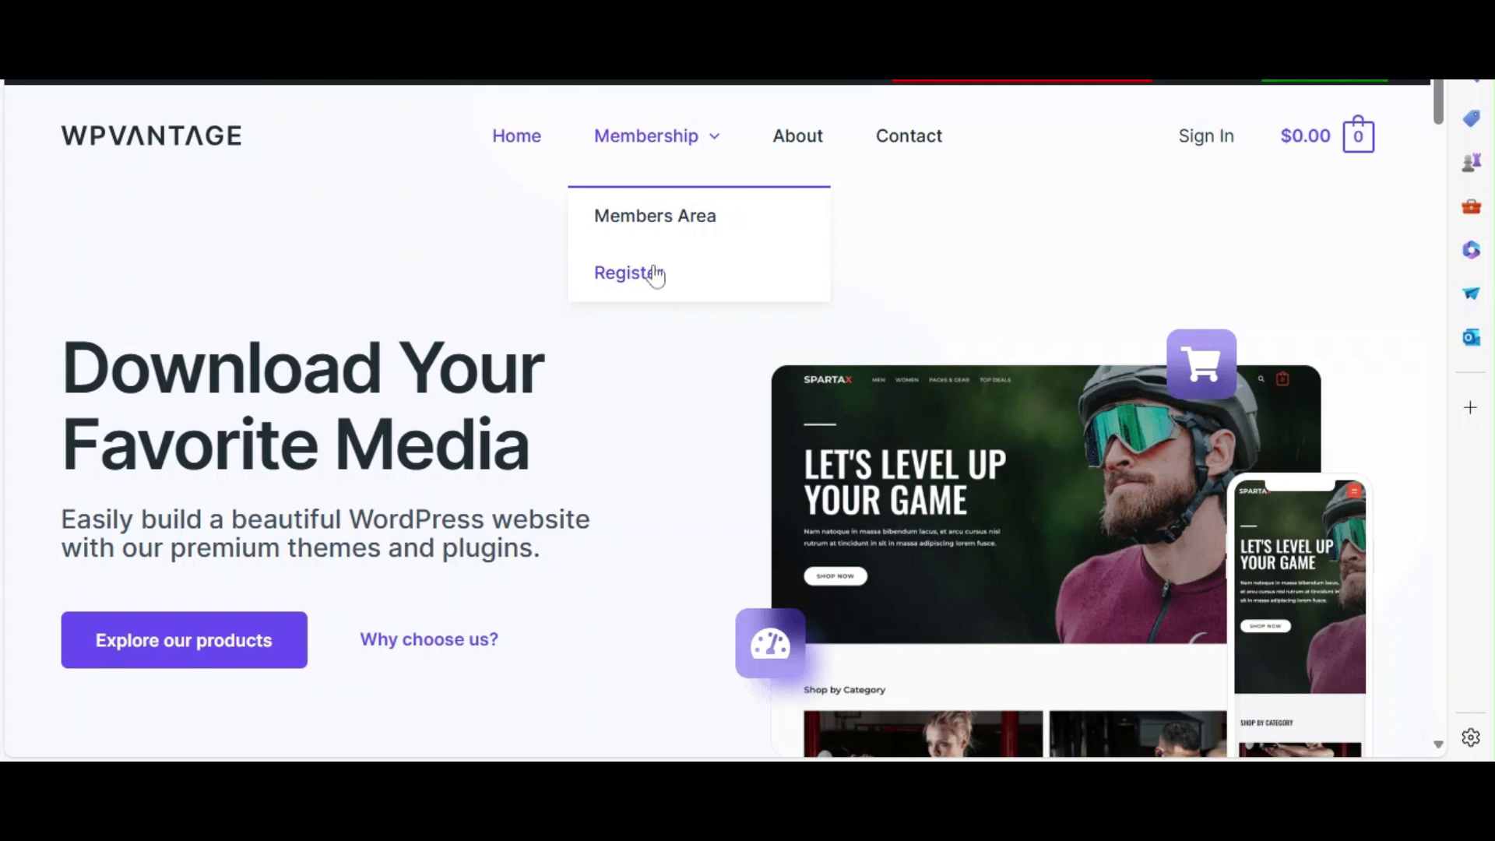
Open Membership > Register on the live site to see the New User Registration form
left_click(629, 272)
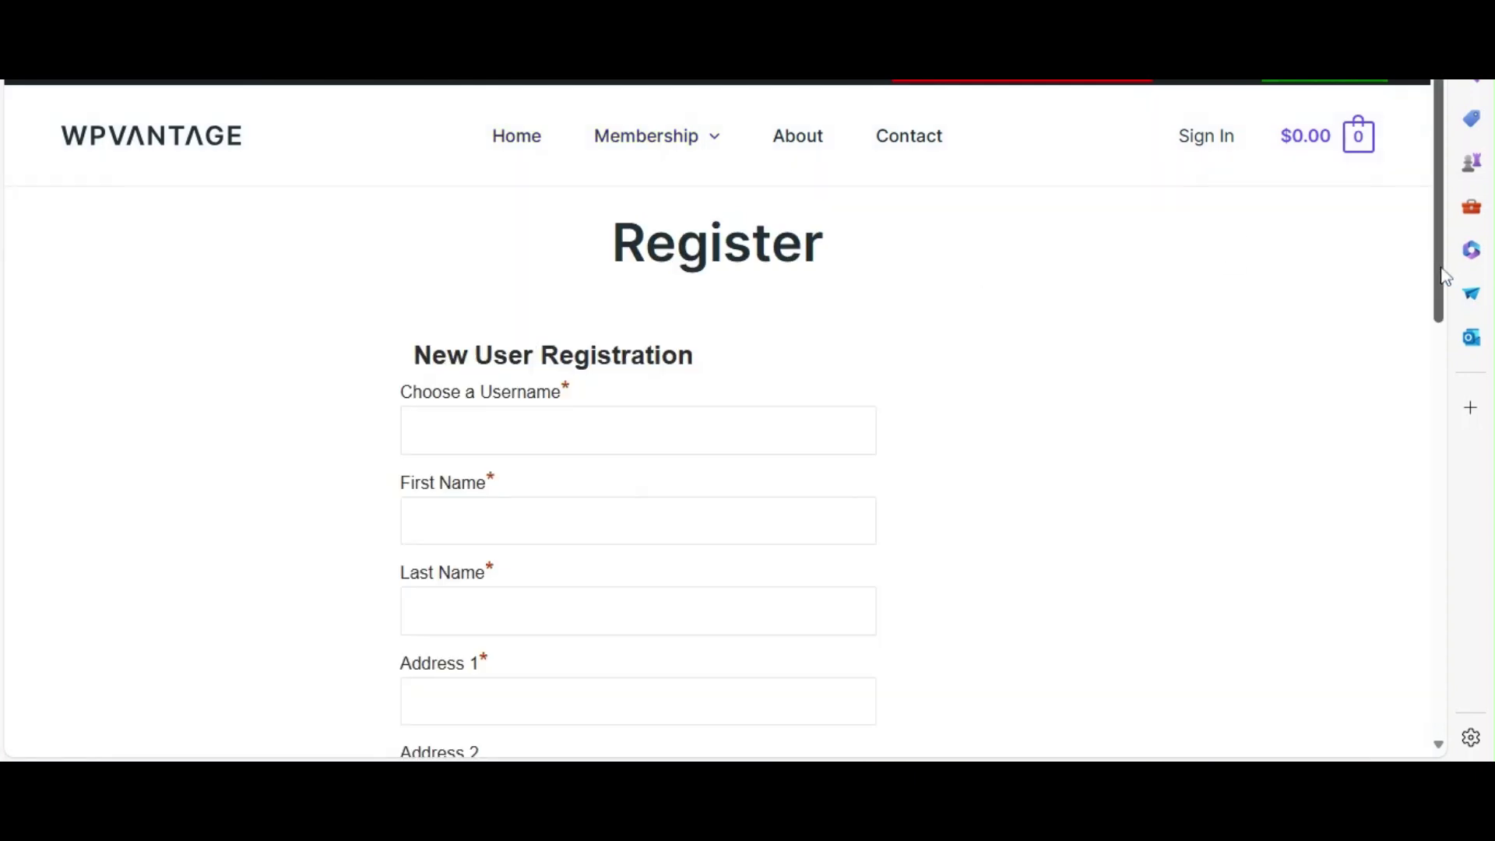